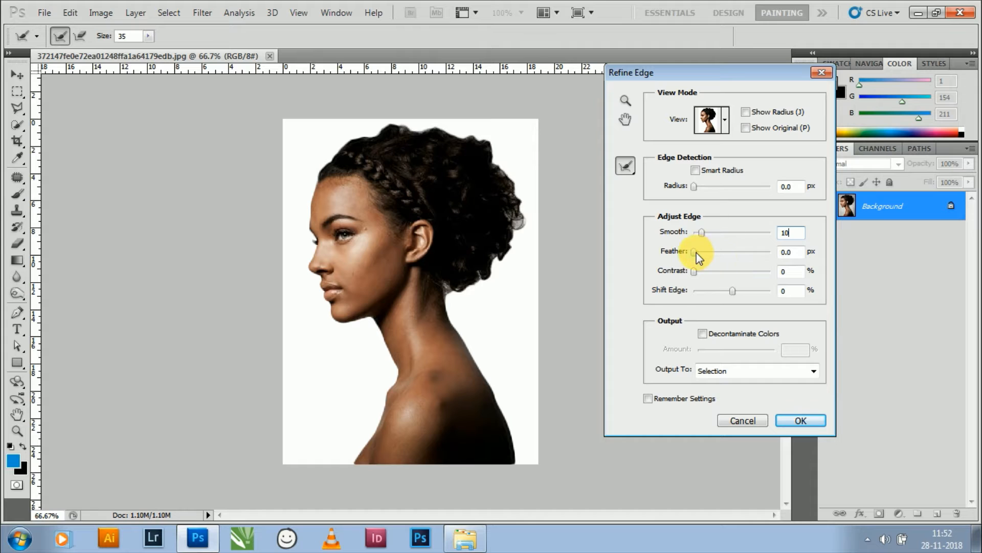
Step: Refine the woman's selection edge with 2.1 px feather and 34% contrast, outputting the cutout to a new layer
{"action": "left_click_drag", "start_coordinate": [694, 252], "coordinate": [702, 252]}
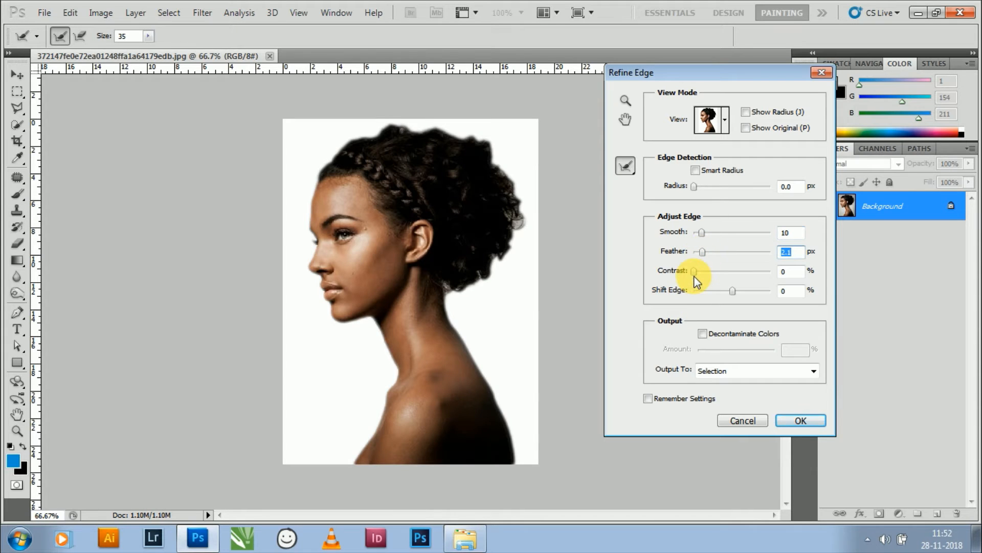
{"action": "left_click_drag", "start_coordinate": [697, 273], "coordinate": [720, 276]}
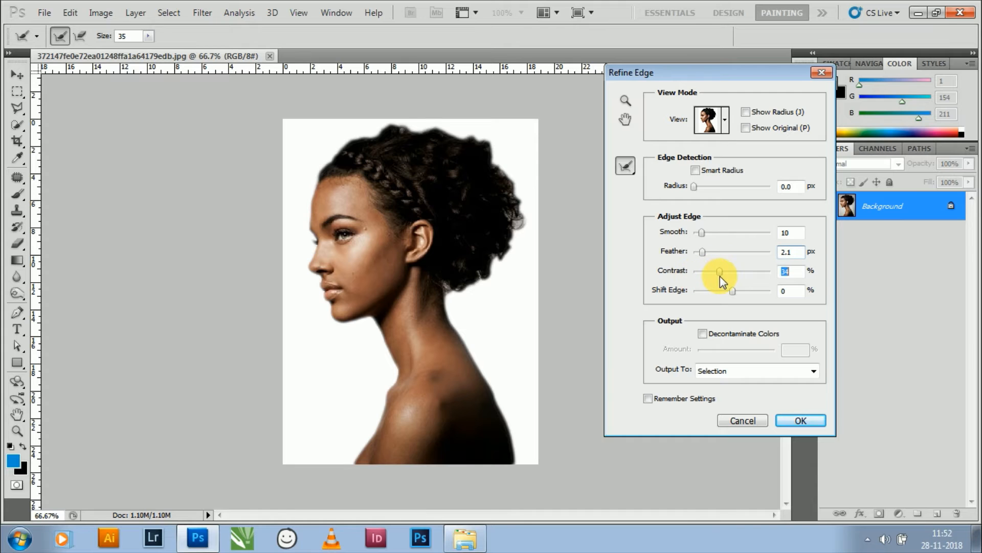
{"action": "left_click", "coordinate": [814, 373]}
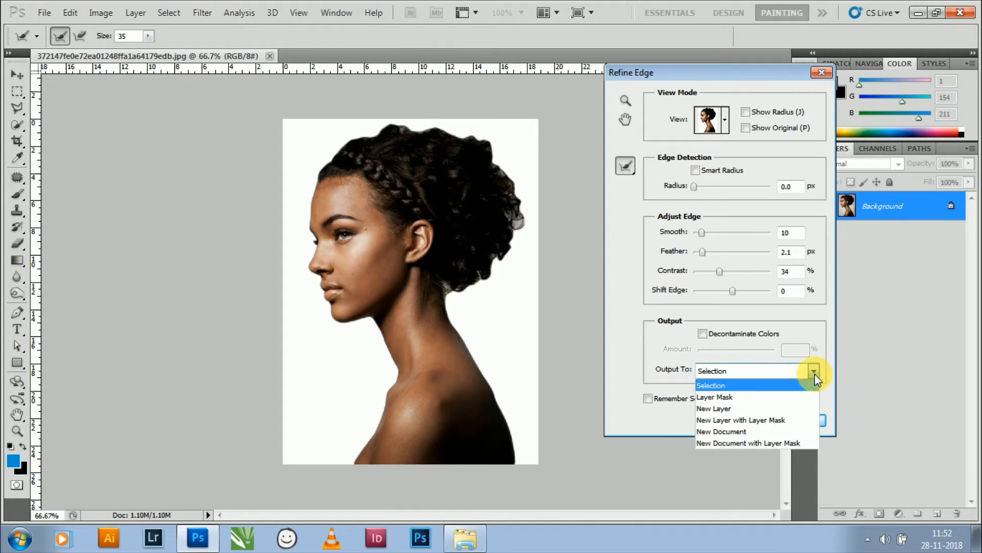
{"action": "left_click", "coordinate": [747, 409]}
{"action": "left_click", "coordinate": [790, 416]}
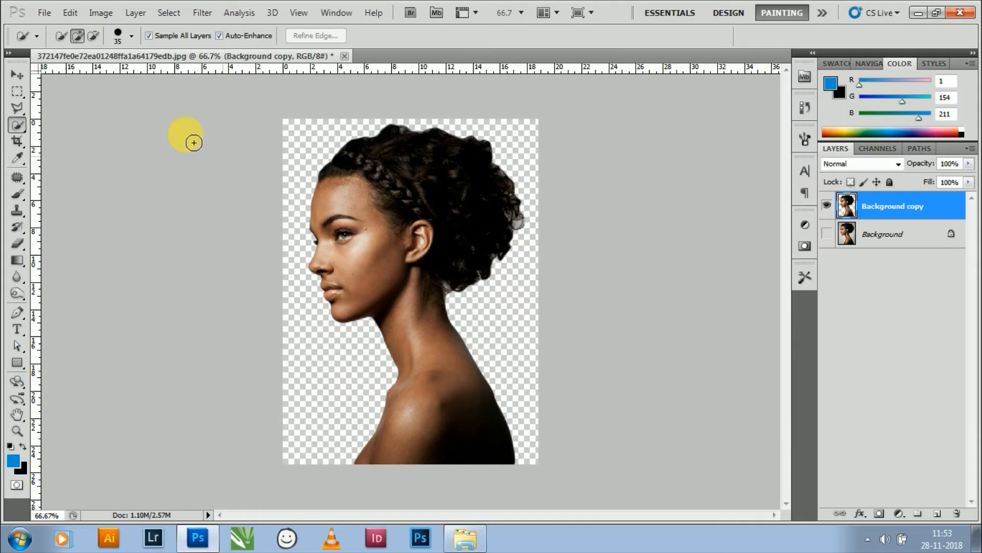
Step: Add a Hue/Saturation adjustment layer above the cutout with saturation -89 and lightness -5
{"action": "left_click", "coordinate": [17, 75]}
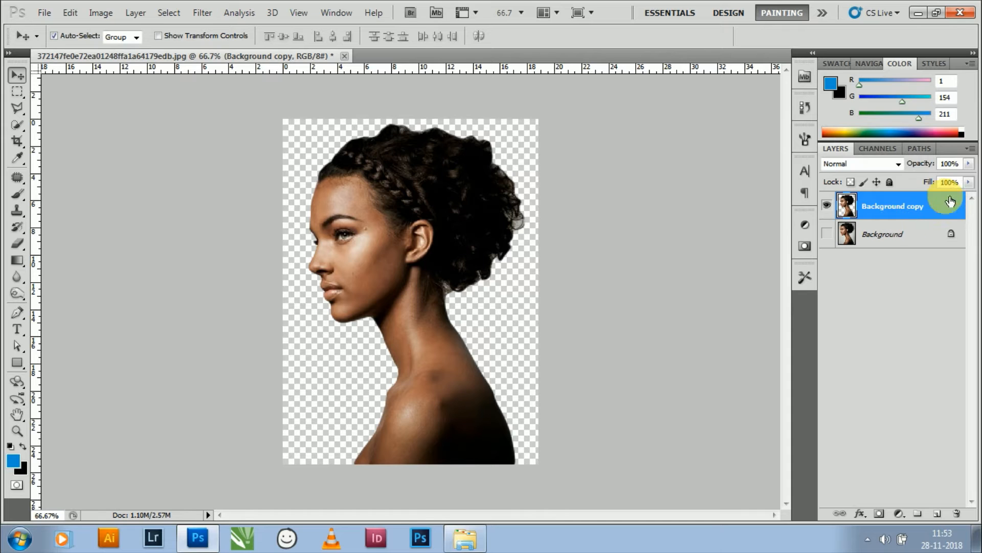
{"action": "left_click", "coordinate": [898, 514]}
{"action": "left_click", "coordinate": [889, 356]}
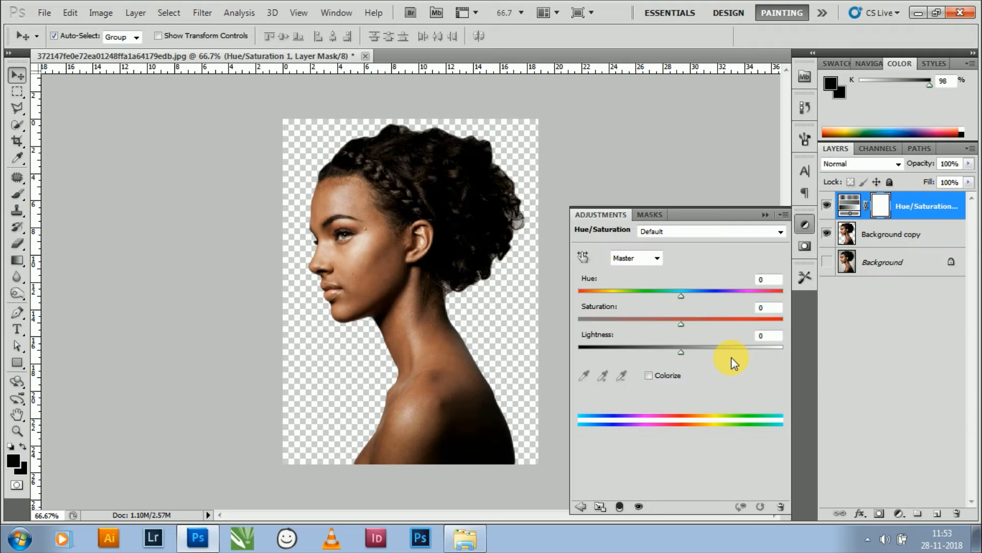
{"action": "left_click_drag", "start_coordinate": [680, 321], "coordinate": [599, 326]}
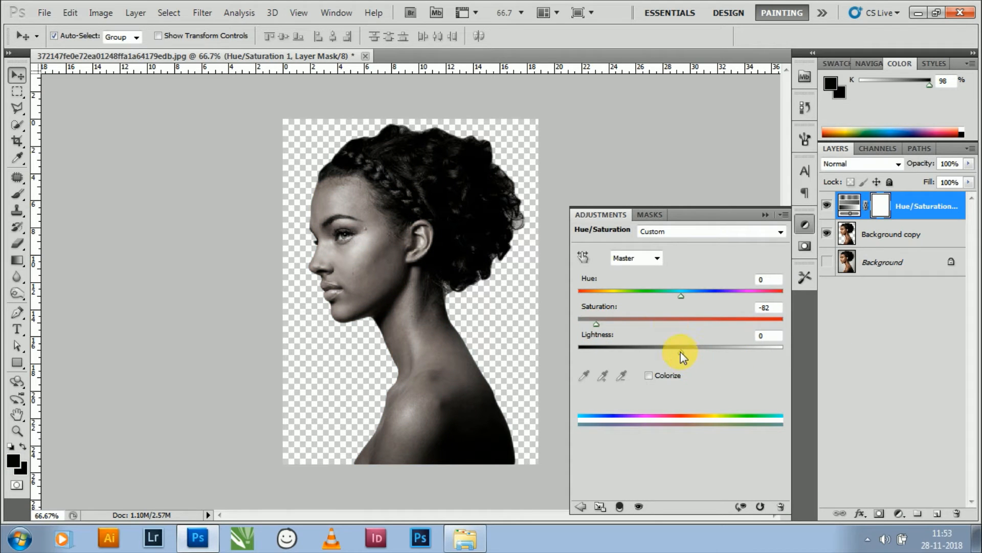
{"action": "left_click_drag", "start_coordinate": [680, 351], "coordinate": [672, 352]}
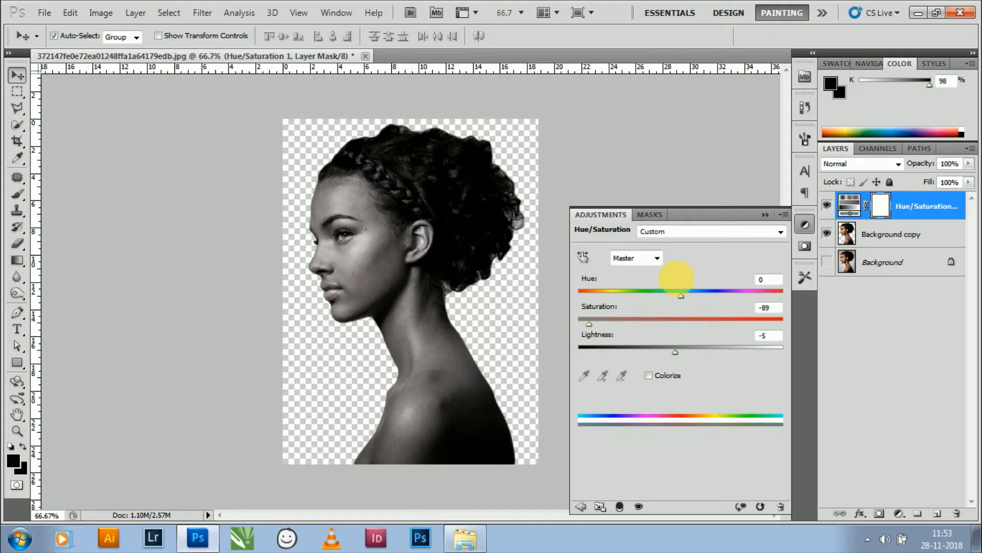
{"action": "left_click", "coordinate": [675, 149]}
{"action": "left_click", "coordinate": [765, 215]}
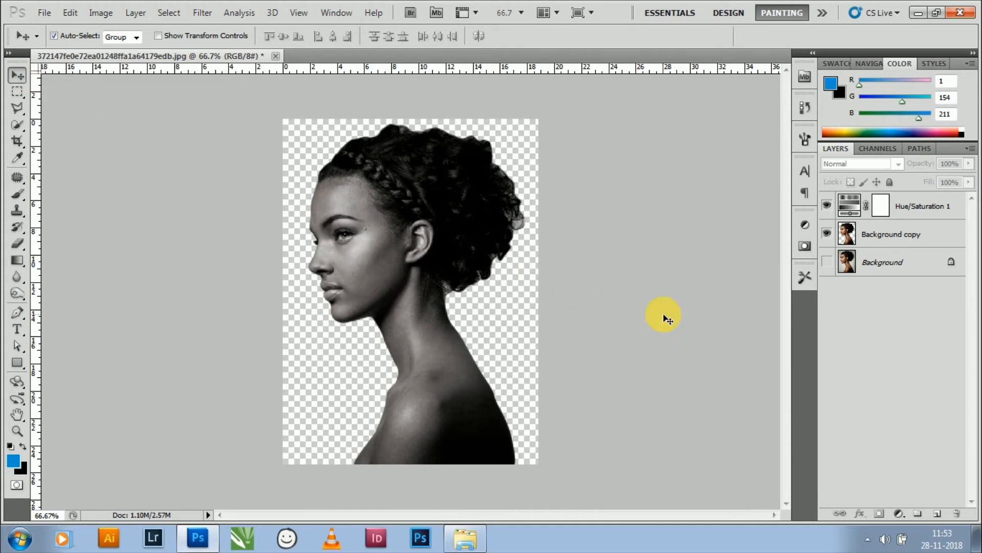
Step: Place the smoking train image from the manipulation folder into the portrait document, scaled to about 62.6%
{"action": "left_click", "coordinate": [475, 537]}
{"action": "left_click", "coordinate": [241, 123]}
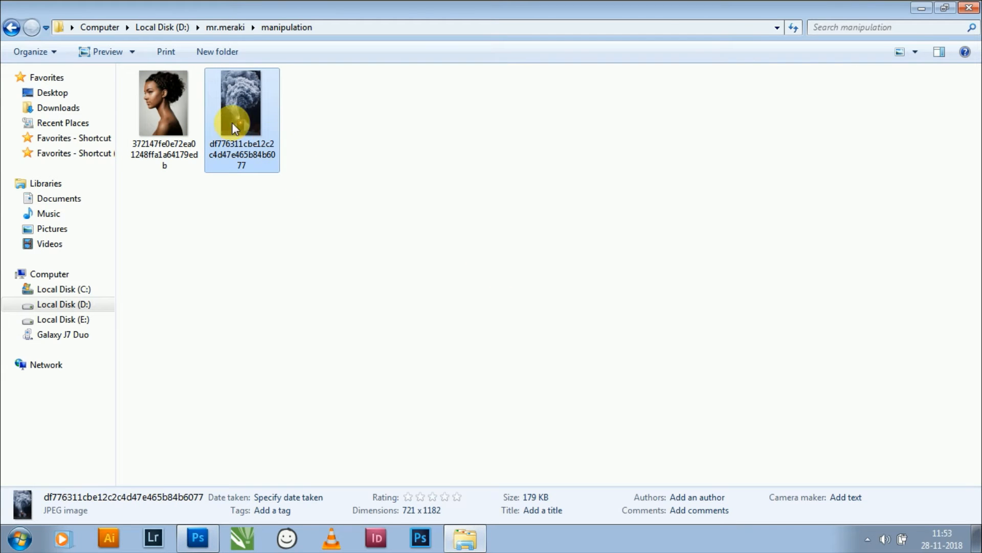
{"action": "left_click_drag", "start_coordinate": [240, 115], "coordinate": [432, 399]}
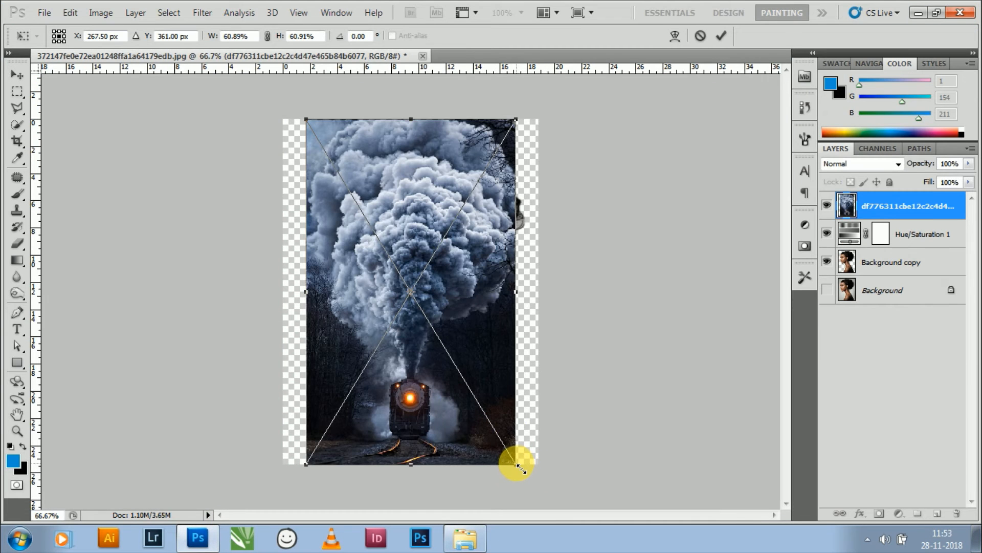
{"action": "left_click_drag", "start_coordinate": [519, 465], "coordinate": [525, 476]}
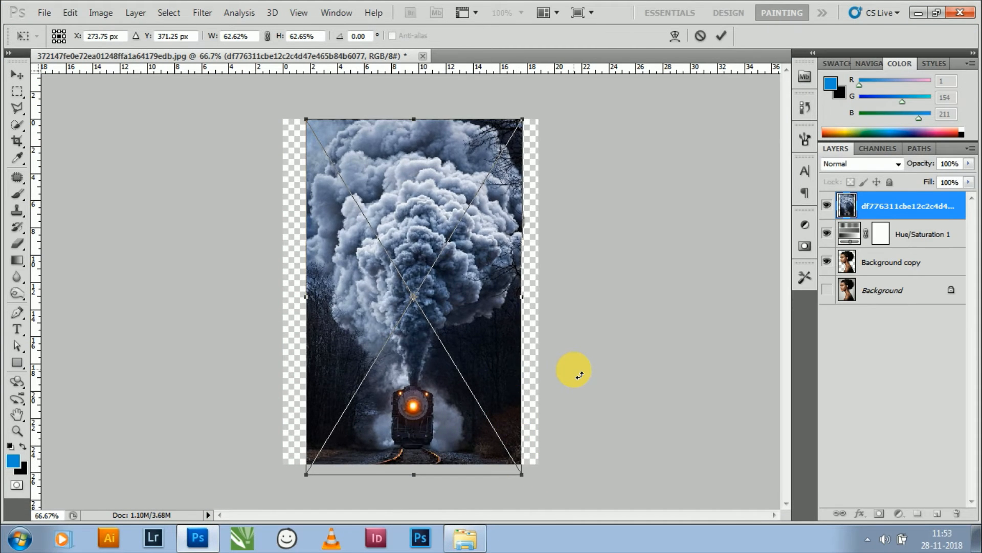
{"action": "key", "text": "Return"}
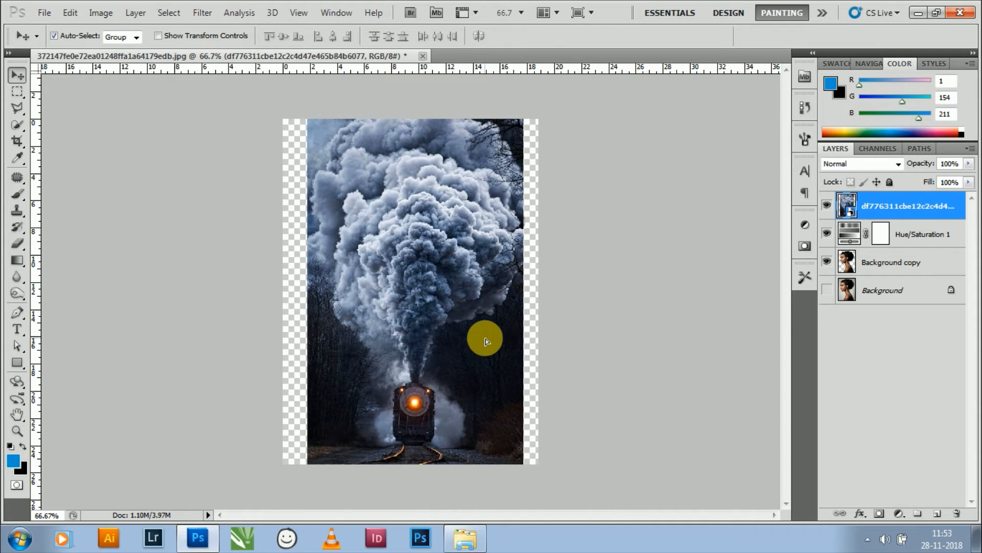
Step: Clip the train layer to the layer below and enlarge it to about 64.8%, positioned to cover the silhouette
{"action": "right_click", "coordinate": [948, 204]}
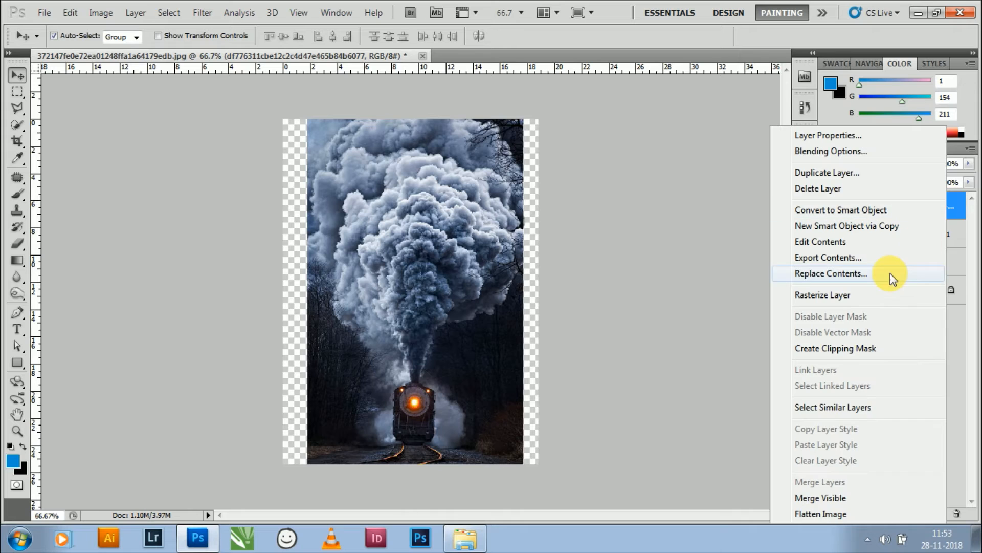
{"action": "left_click", "coordinate": [850, 348]}
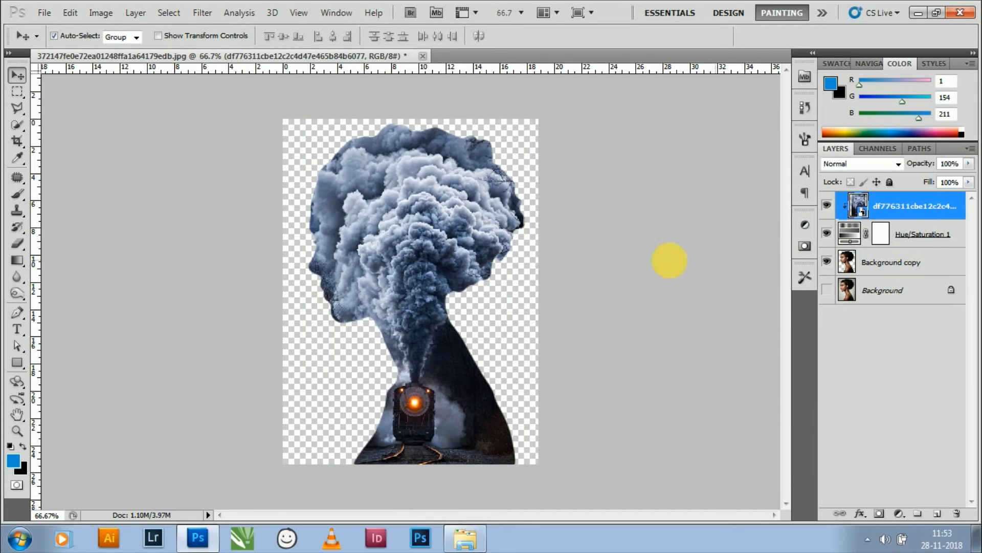
{"action": "key", "text": "ctrl+t"}
{"action": "left_click_drag", "start_coordinate": [307, 471], "coordinate": [300, 482]}
{"action": "left_click_drag", "start_coordinate": [464, 435], "coordinate": [469, 431]}
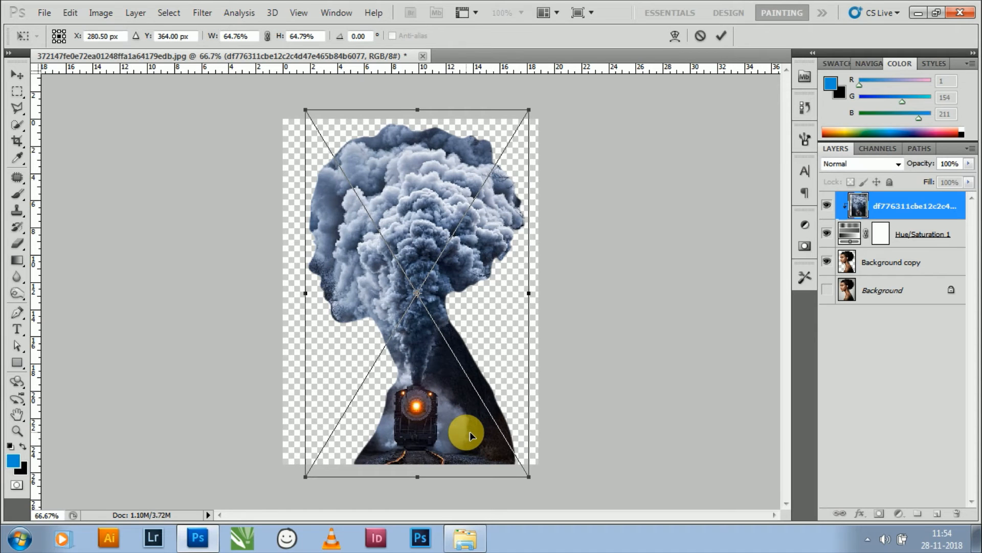
{"action": "key", "text": "Return"}
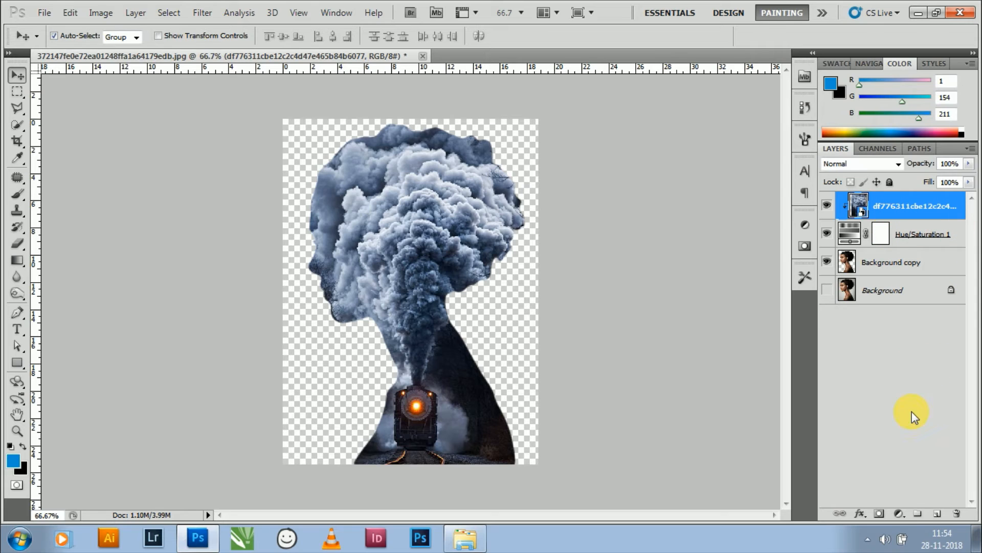
Step: Add a layer mask to the train layer and paint black with a 100–125 px brush to reveal the woman's face
{"action": "left_click", "coordinate": [885, 516]}
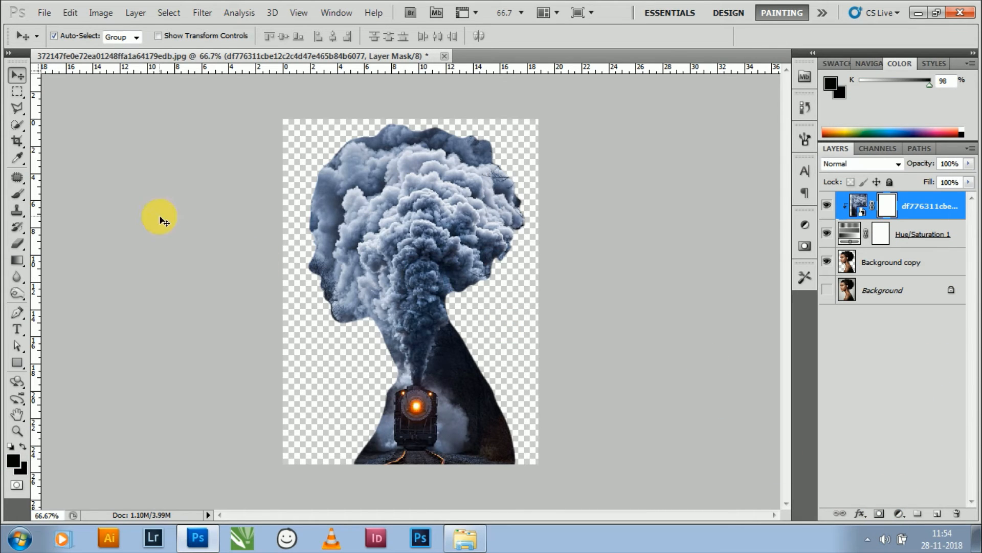
{"action": "left_click", "coordinate": [17, 196]}
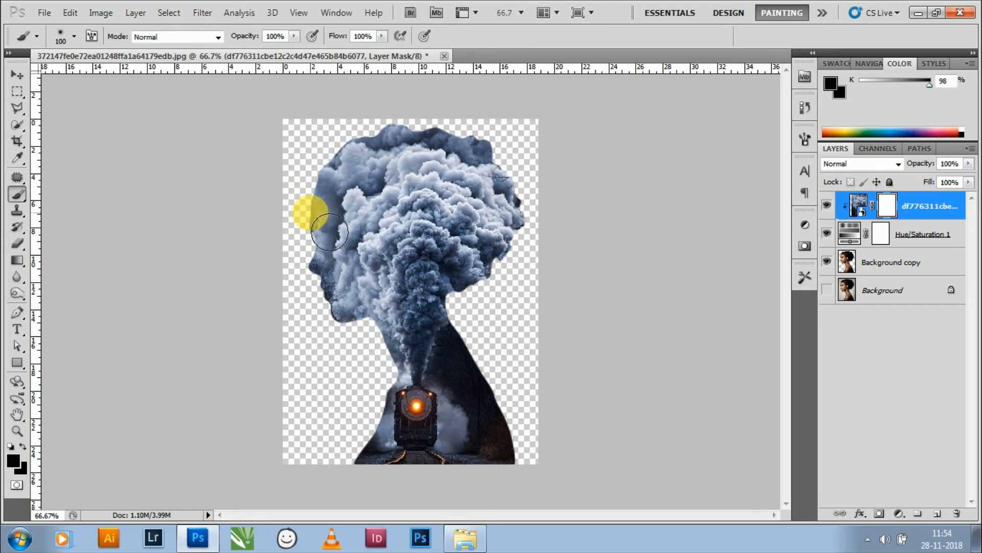
{"action": "mouse_move", "coordinate": [330, 232]}
{"action": "left_mouse_down"}
{"action": "mouse_move", "coordinate": [318, 230]}
{"action": "mouse_move", "coordinate": [332, 309]}
{"action": "mouse_move", "coordinate": [324, 324]}
{"action": "mouse_move", "coordinate": [347, 331]}
{"action": "left_mouse_up"}
{"action": "key", "text": "bracketright"}
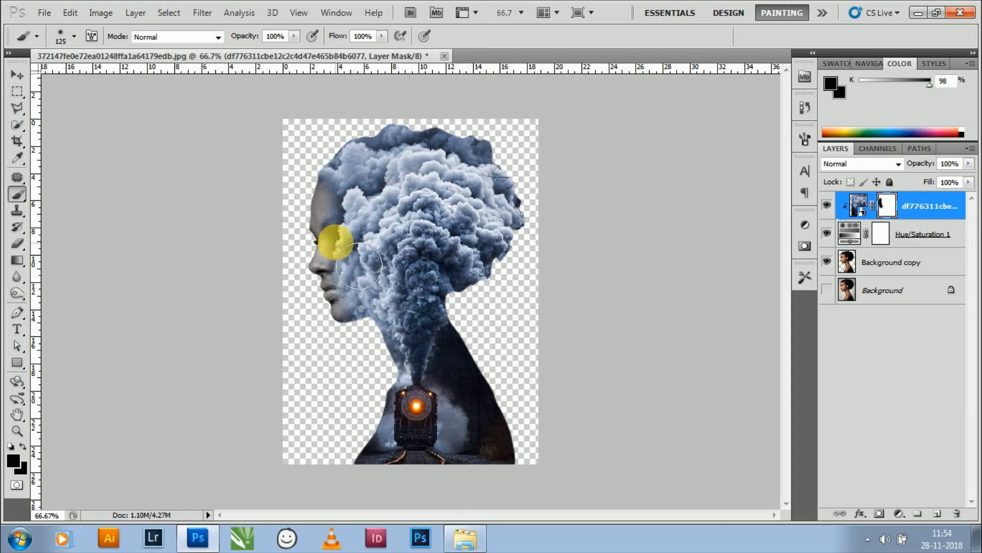
{"action": "mouse_move", "coordinate": [336, 239]}
{"action": "left_mouse_down"}
{"action": "mouse_move", "coordinate": [344, 226]}
{"action": "mouse_move", "coordinate": [314, 221]}
{"action": "mouse_move", "coordinate": [302, 254]}
{"action": "mouse_move", "coordinate": [307, 340]}
{"action": "mouse_move", "coordinate": [311, 246]}
{"action": "mouse_move", "coordinate": [292, 176]}
{"action": "mouse_move", "coordinate": [320, 136]}
{"action": "mouse_move", "coordinate": [306, 172]}
{"action": "mouse_move", "coordinate": [338, 110]}
{"action": "left_mouse_up"}
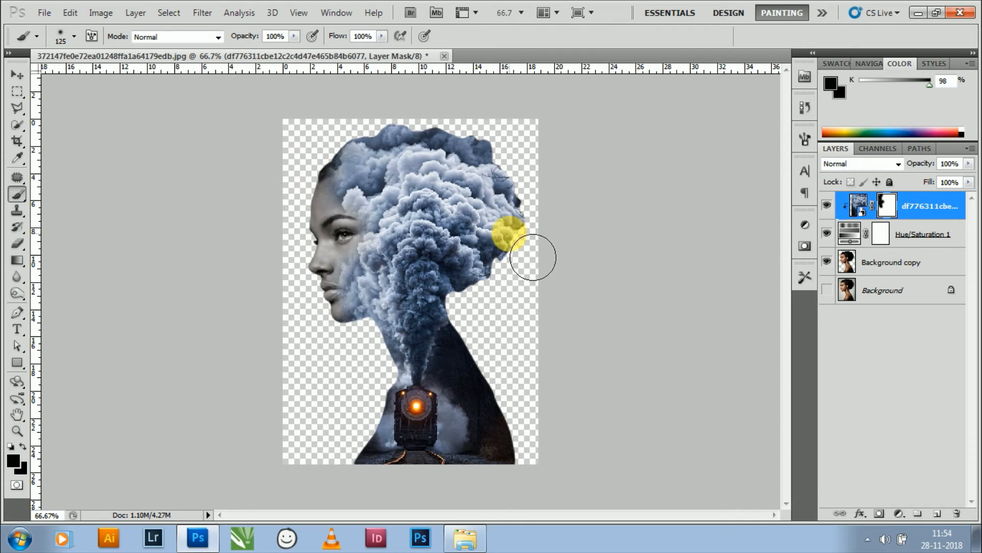
Step: Lower the train layer's opacity to 54% and paint its mask black over the ear with a 150 px brush
{"action": "left_click", "coordinate": [968, 165]}
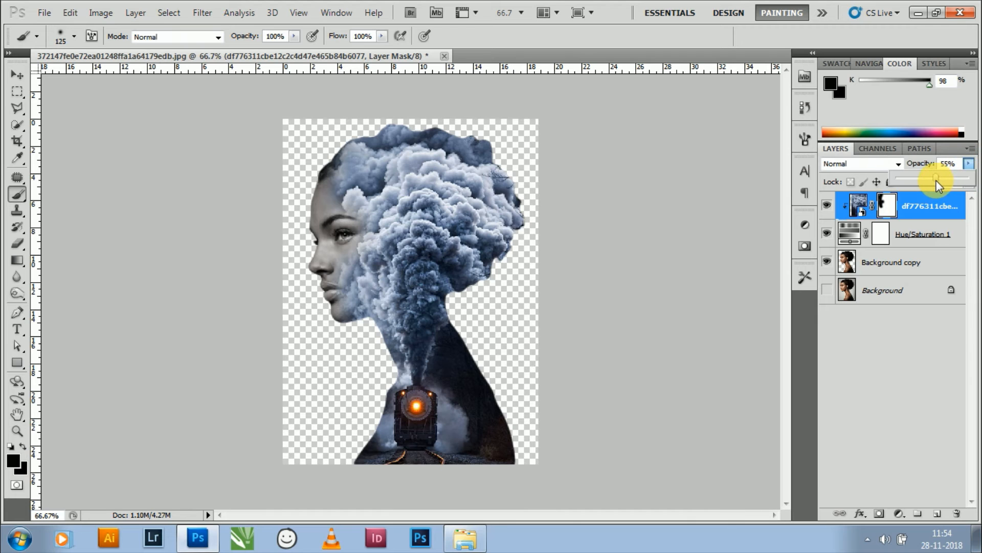
{"action": "left_click_drag", "start_coordinate": [955, 179], "coordinate": [935, 179]}
{"action": "mouse_move", "coordinate": [487, 286]}
{"action": "left_mouse_down"}
{"action": "mouse_move", "coordinate": [431, 264]}
{"action": "mouse_move", "coordinate": [441, 265]}
{"action": "left_mouse_up"}
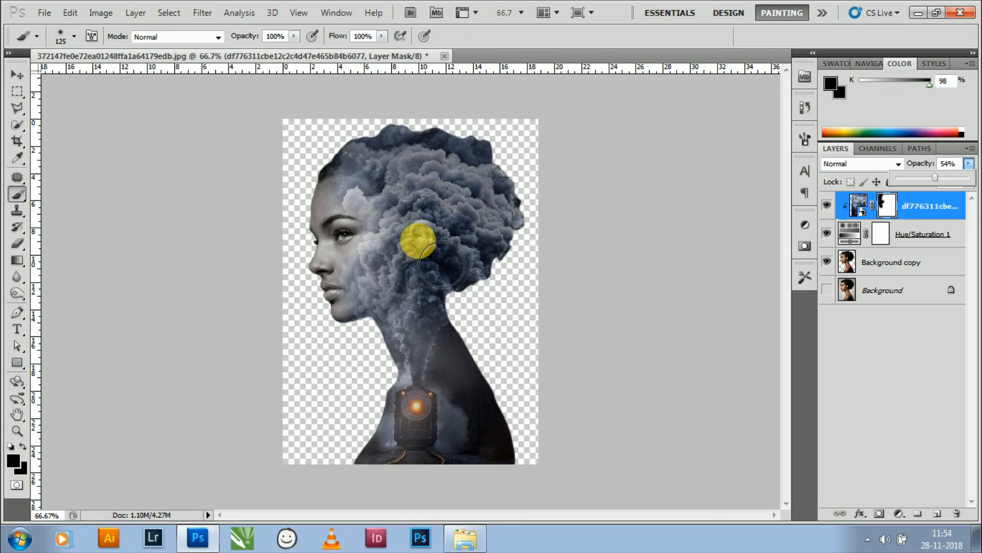
{"action": "key", "text": "bracketleft"}
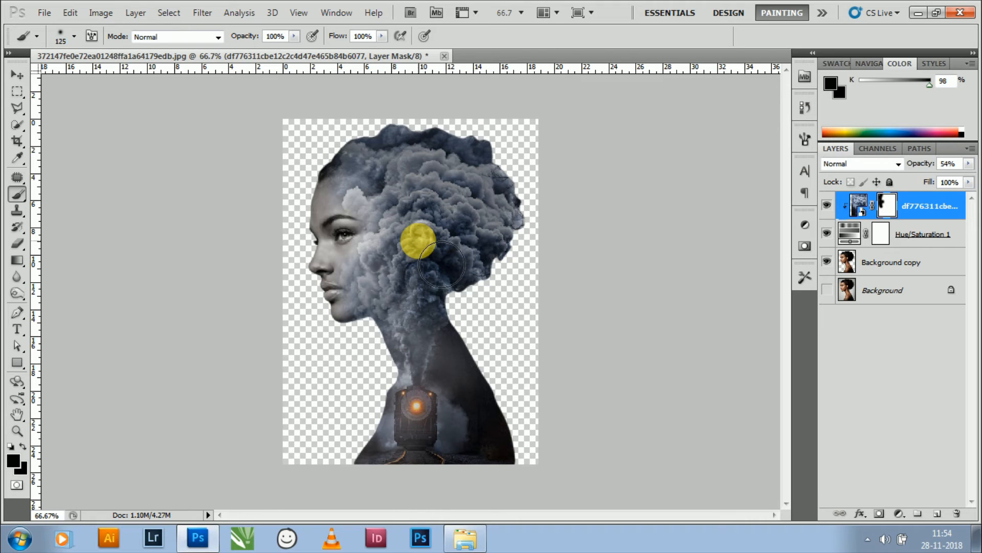
{"action": "left_click_drag", "start_coordinate": [417, 239], "coordinate": [419, 241]}
{"action": "key", "text": "bracketright"}
{"action": "key", "text": "bracketright"}
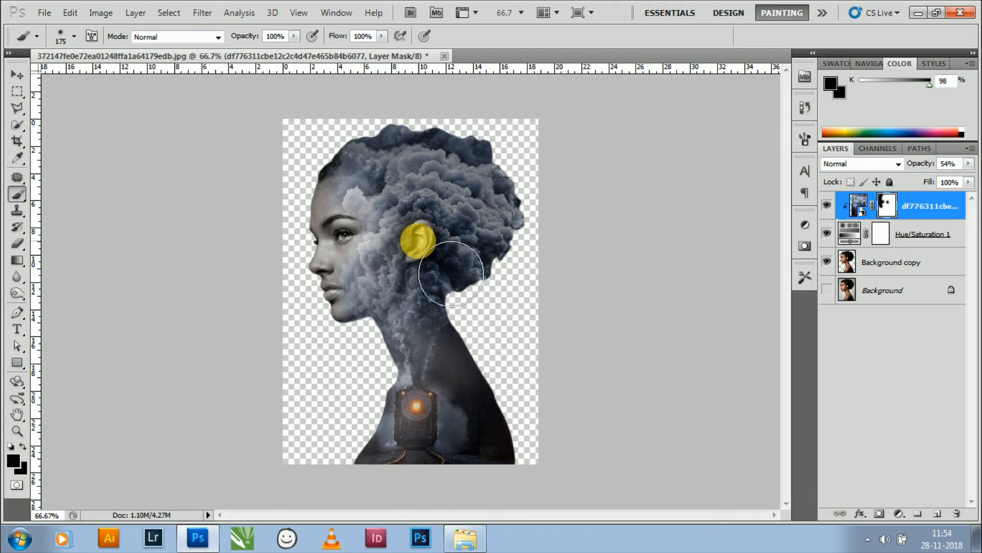
{"action": "key", "text": "bracketleft"}
{"action": "left_click", "coordinate": [419, 239]}
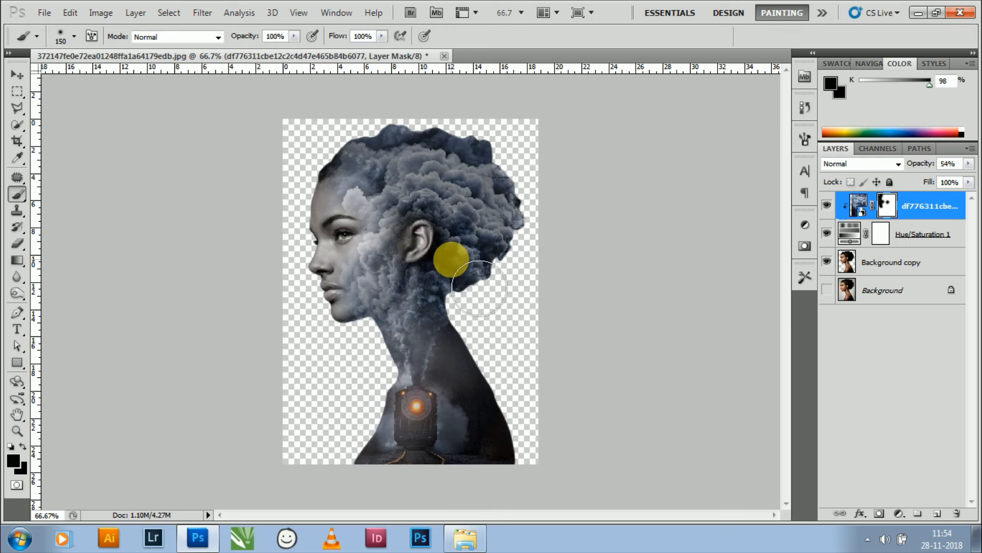
Step: Set the train layer's opacity to 100% and paint its mask again around the ear to reveal it fully
{"action": "left_click", "coordinate": [968, 163]}
{"action": "left_click_drag", "start_coordinate": [938, 180], "coordinate": [970, 176]}
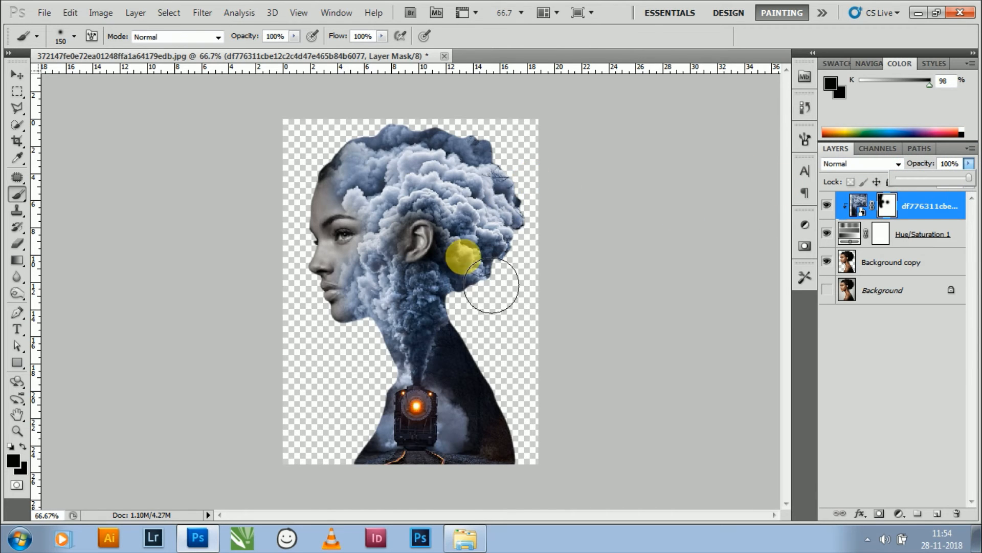
{"action": "key", "text": "bracketleft"}
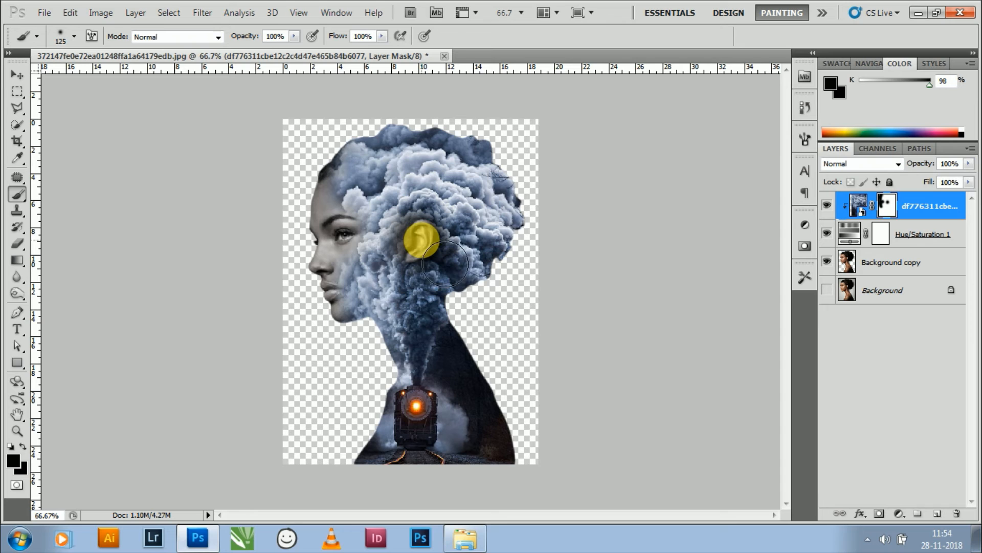
{"action": "key", "text": "bracketright"}
{"action": "left_click_drag", "start_coordinate": [421, 240], "coordinate": [417, 220]}
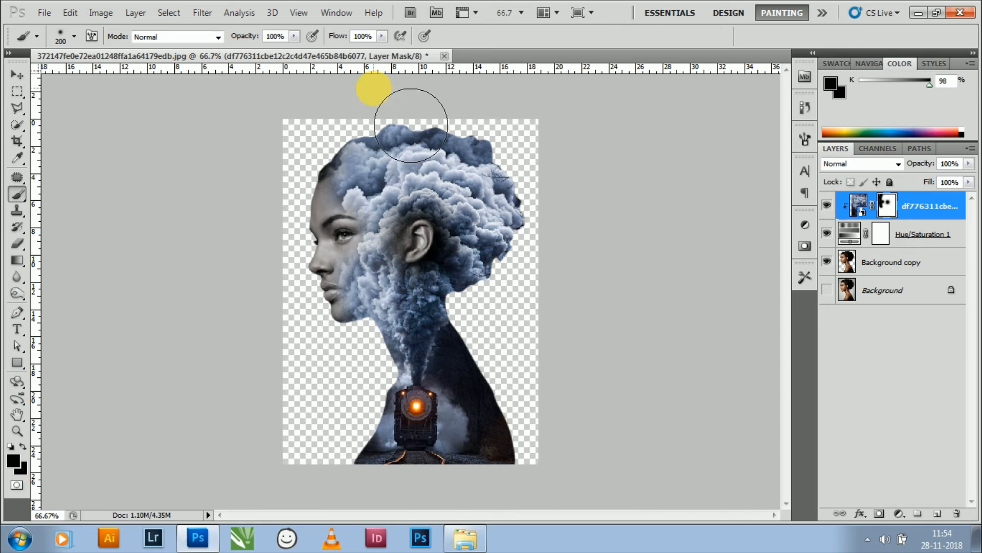
Step: Show the original Background layer briefly beneath the composite, and hide it again
{"action": "left_click", "coordinate": [17, 75]}
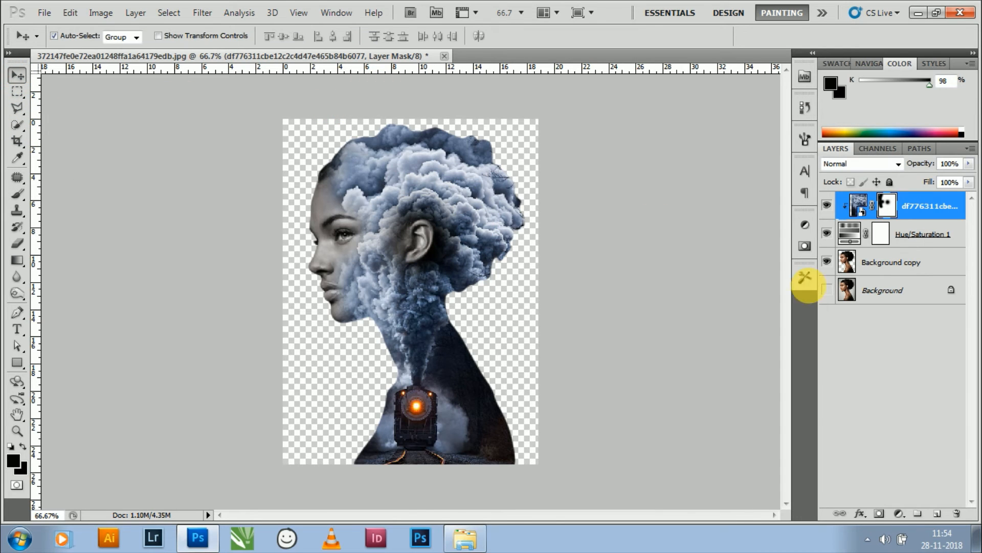
{"action": "left_click", "coordinate": [826, 289]}
{"action": "left_click", "coordinate": [826, 290]}
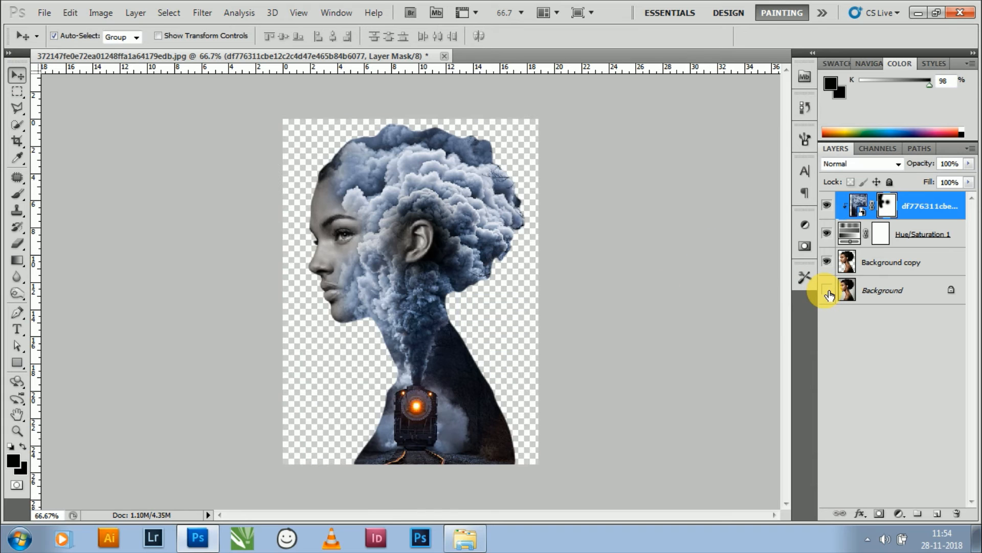
Step: Merge the train layer, the Hue/Saturation adjustment and the Background copy into one layer
{"action": "left_click_drag", "start_coordinate": [291, 92], "coordinate": [536, 487]}
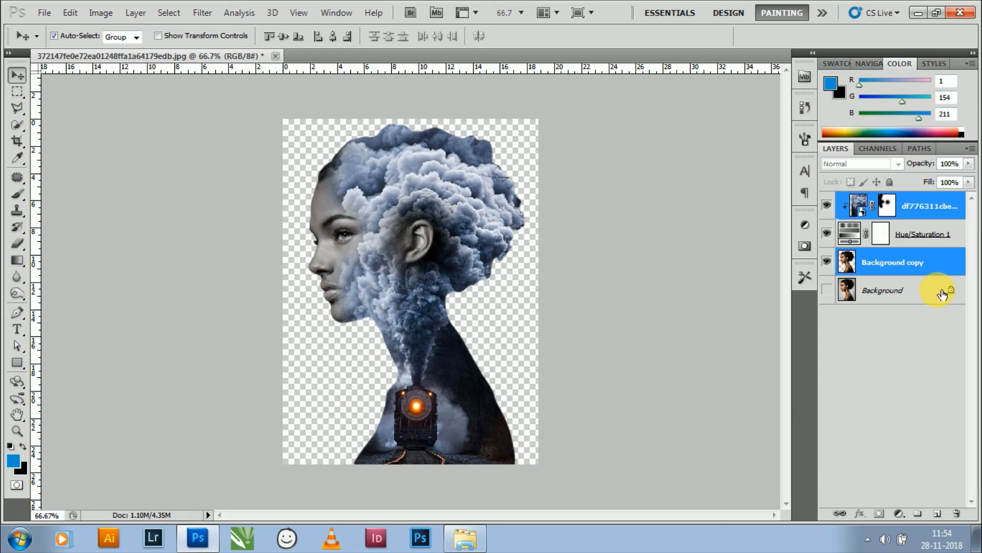
{"action": "left_click", "coordinate": [928, 234], "text": "ctrl"}
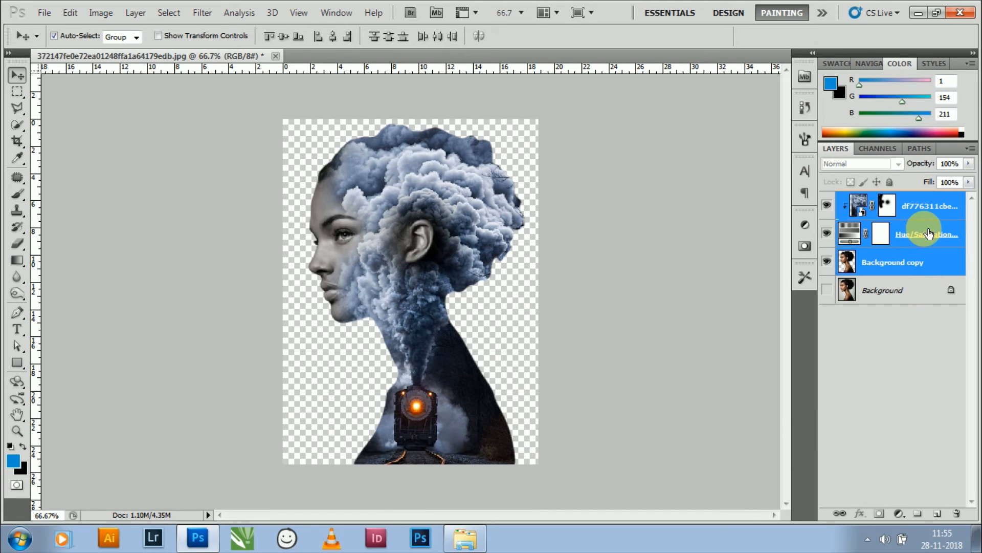
{"action": "right_click", "coordinate": [928, 233]}
{"action": "left_click", "coordinate": [941, 229]}
{"action": "right_click", "coordinate": [939, 227]}
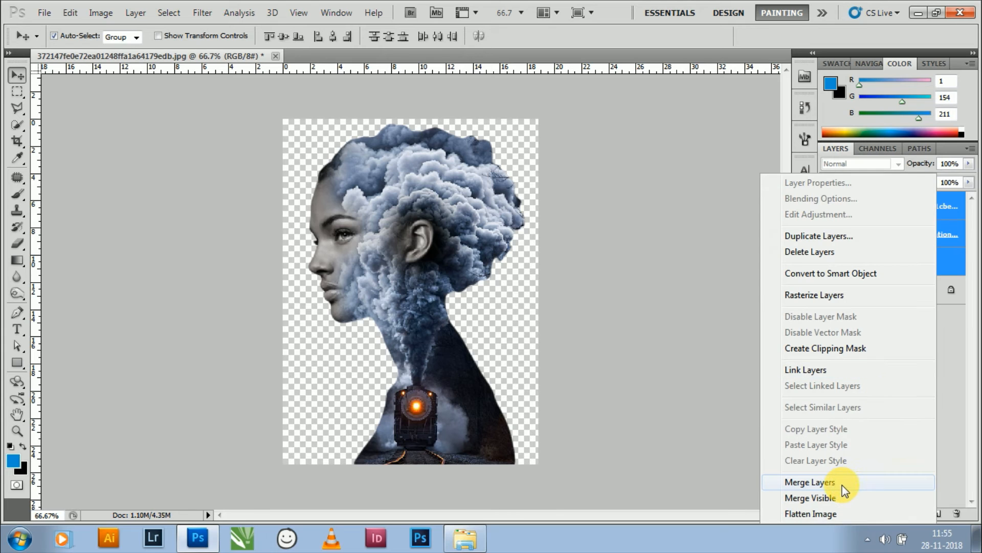
{"action": "left_click", "coordinate": [824, 483]}
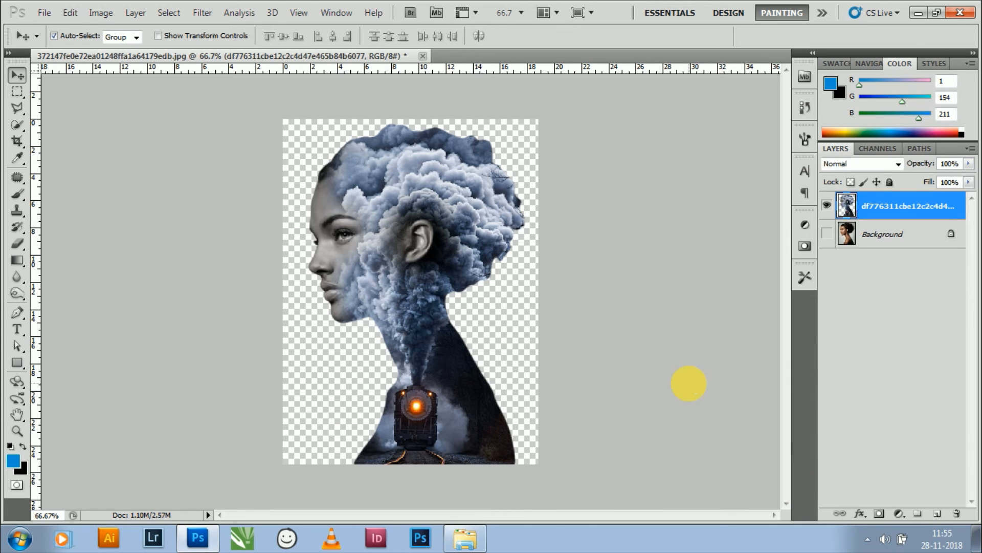
Step: Nudge the merged portrait slightly to the left and draw a rectangle shape covering the whole canvas
{"action": "mouse_move", "coordinate": [482, 396]}
{"action": "left_mouse_down"}
{"action": "mouse_move", "coordinate": [454, 377]}
{"action": "mouse_move", "coordinate": [443, 404]}
{"action": "mouse_move", "coordinate": [479, 396]}
{"action": "left_mouse_up"}
{"action": "left_click", "coordinate": [17, 362]}
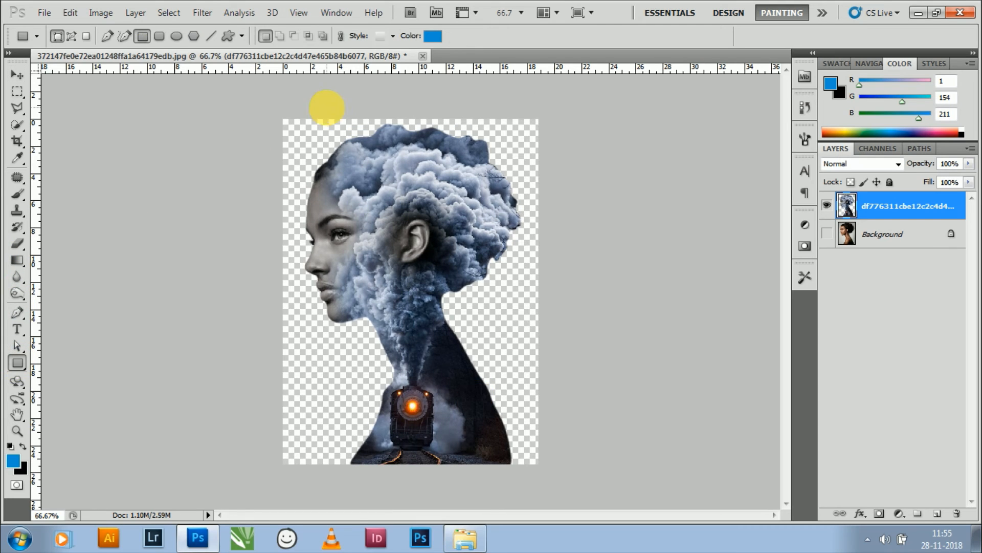
{"action": "left_click_drag", "start_coordinate": [281, 111], "coordinate": [550, 488]}
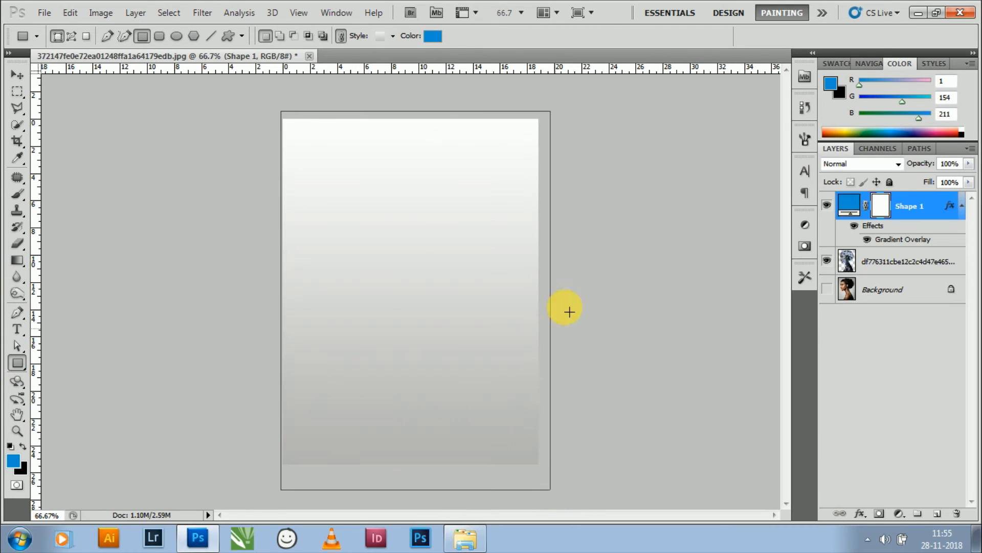
{"action": "left_click", "coordinate": [15, 75]}
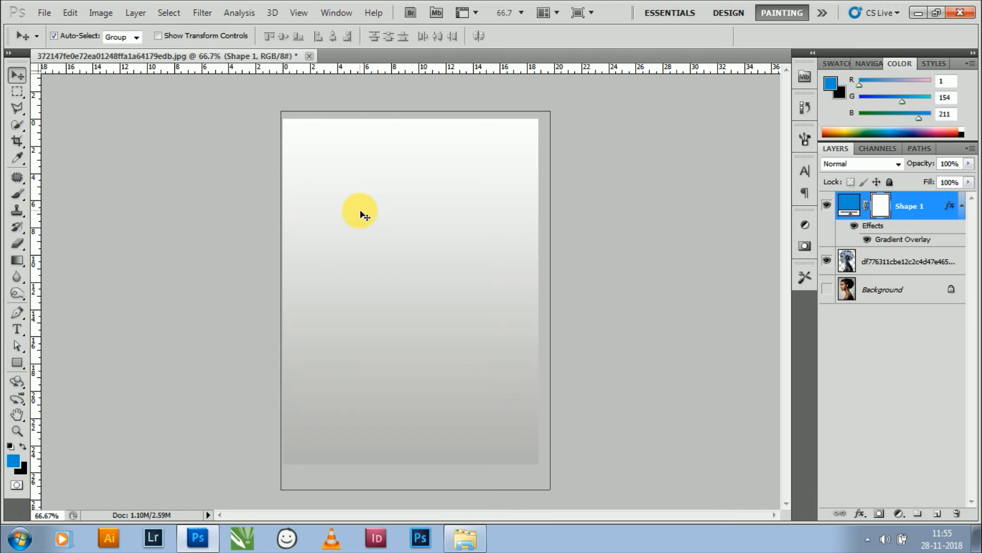
Step: Edit the rectangle's Gradient Overlay and set the gradient's 0% colour stop to a medium grey
{"action": "double_click", "coordinate": [902, 242]}
{"action": "left_click", "coordinate": [940, 83]}
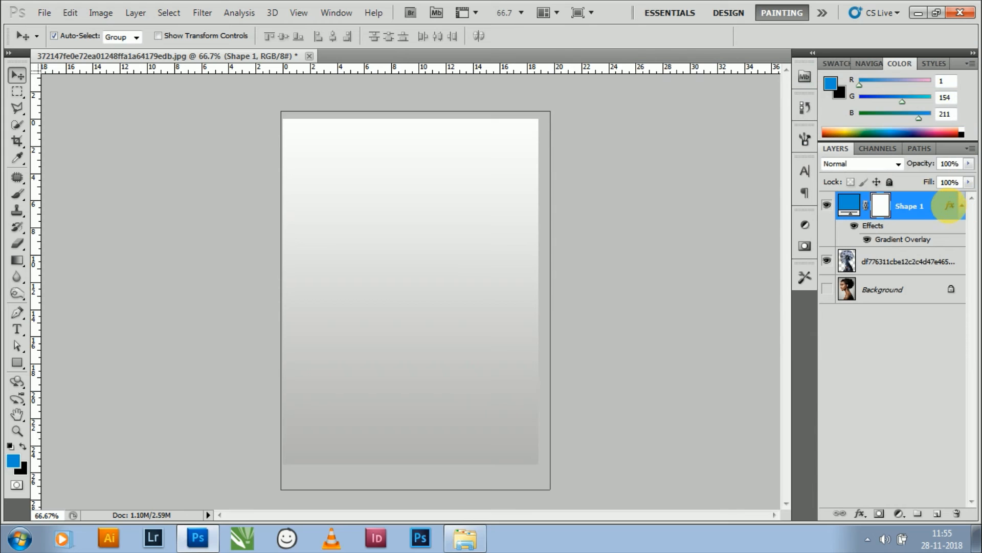
{"action": "double_click", "coordinate": [953, 207]}
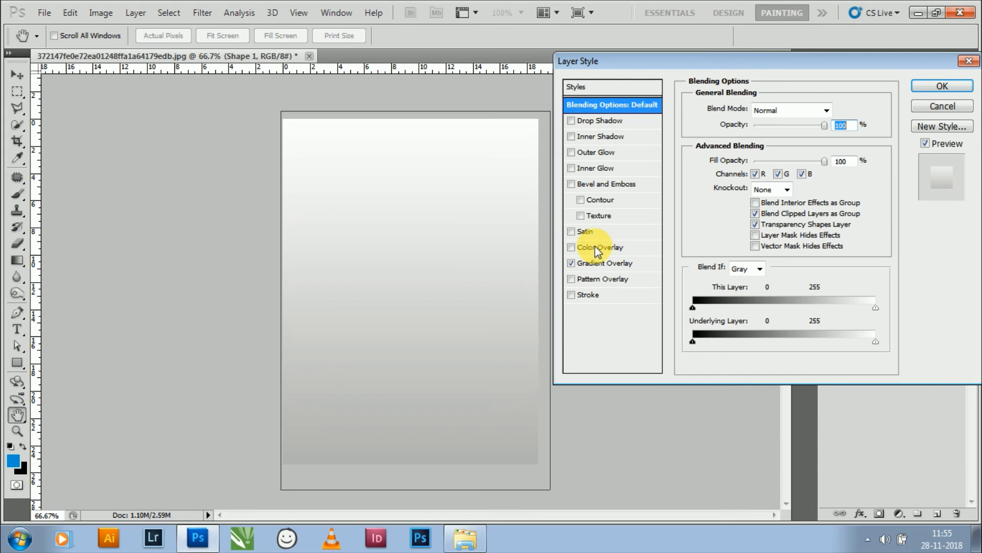
{"action": "left_click", "coordinate": [588, 263]}
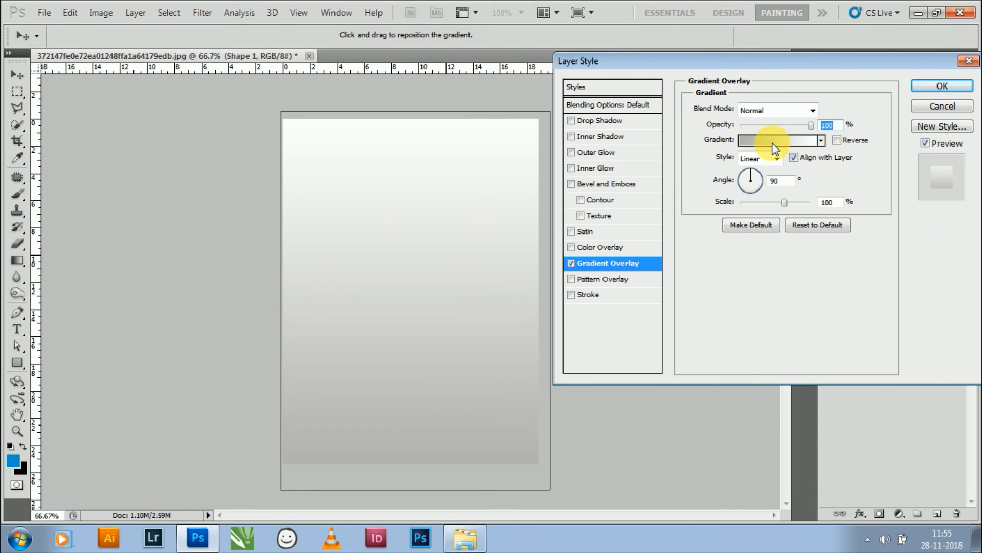
{"action": "left_click", "coordinate": [774, 146]}
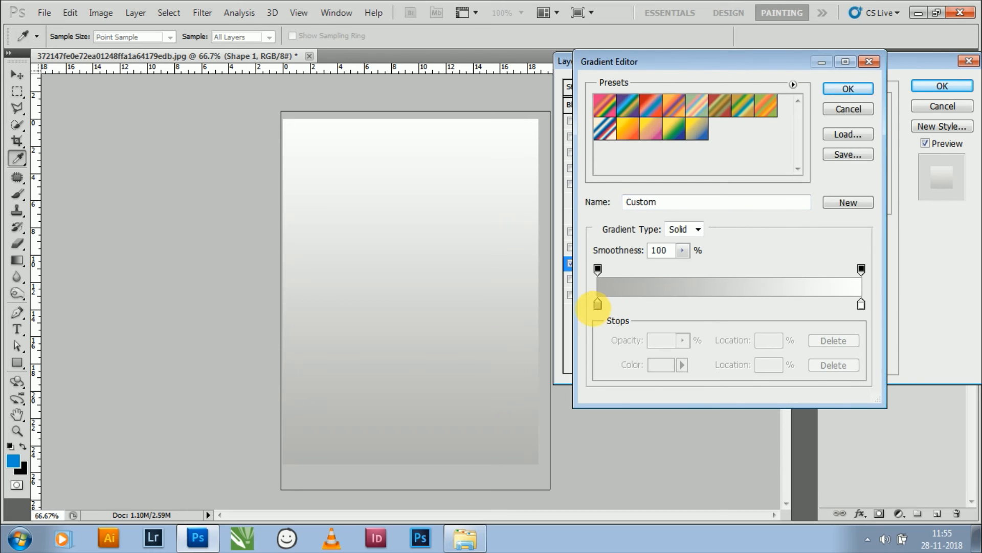
{"action": "left_click", "coordinate": [598, 304]}
{"action": "double_click", "coordinate": [598, 307]}
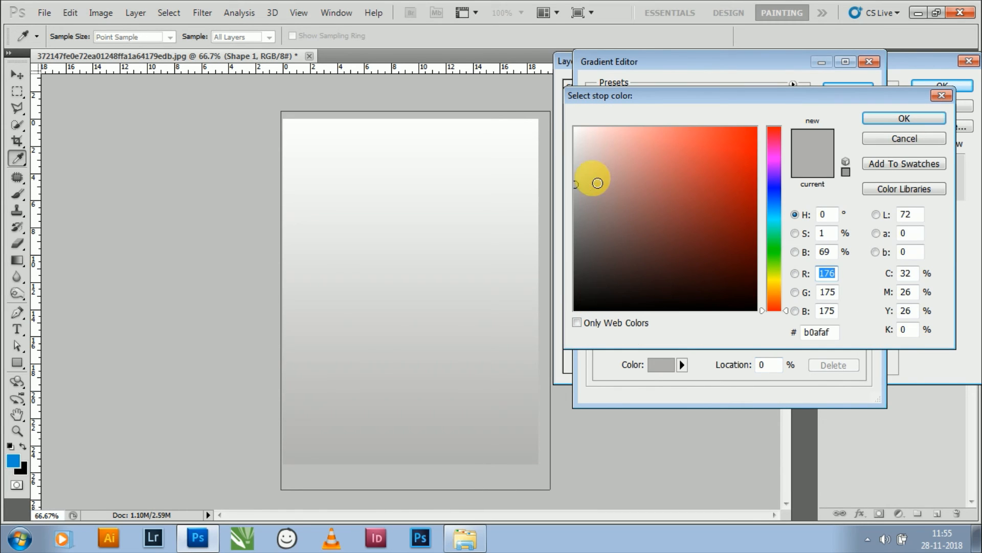
{"action": "left_click", "coordinate": [575, 175]}
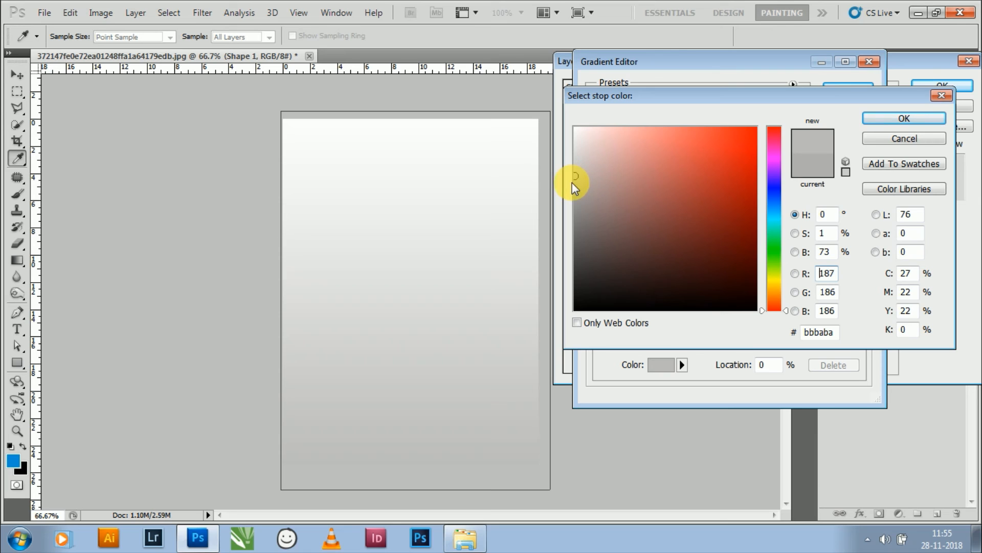
{"action": "left_click", "coordinate": [575, 185]}
{"action": "left_click", "coordinate": [901, 115]}
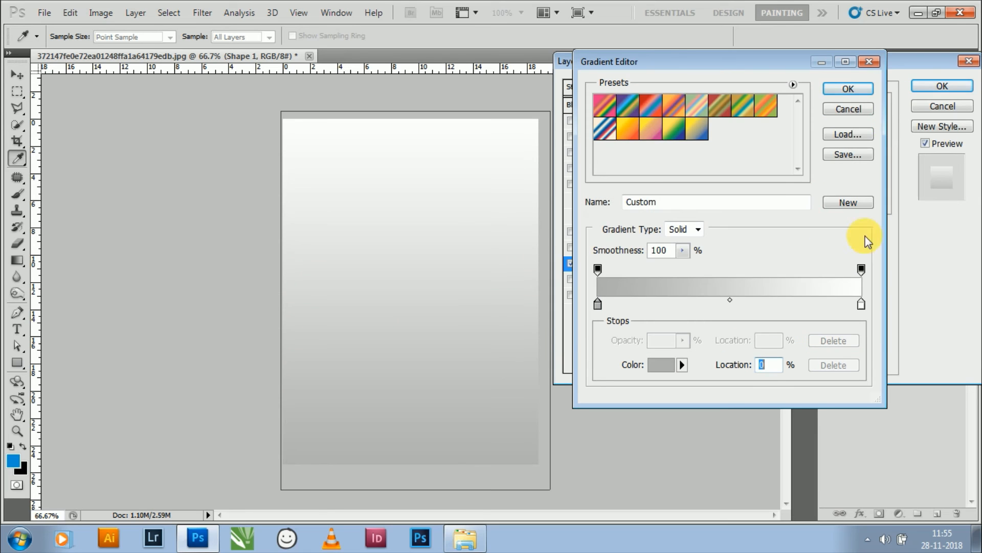
Step: Set the gradient's 100% colour stop to off-white #fdfbfb and apply the layer style
{"action": "left_click", "coordinate": [862, 304]}
{"action": "double_click", "coordinate": [861, 303]}
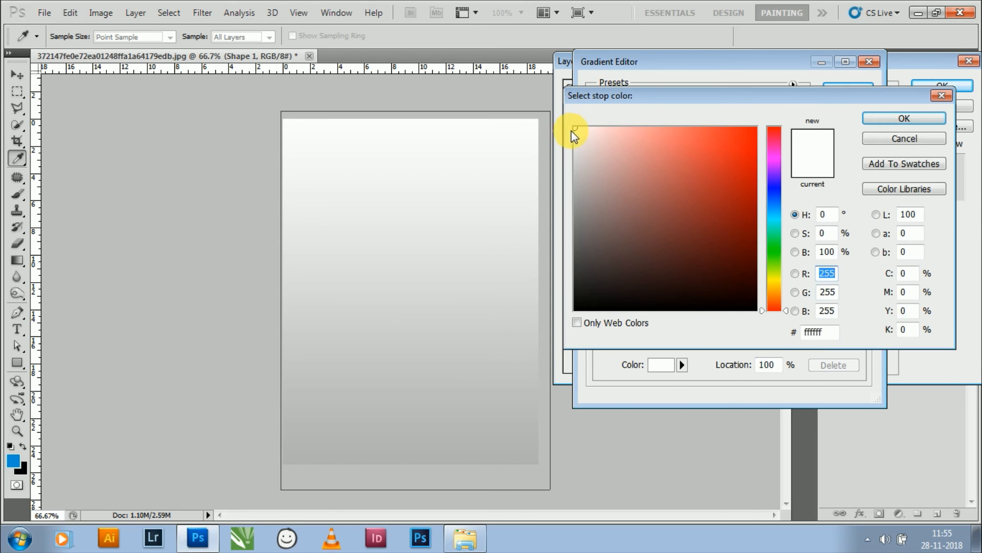
{"action": "left_click", "coordinate": [580, 135]}
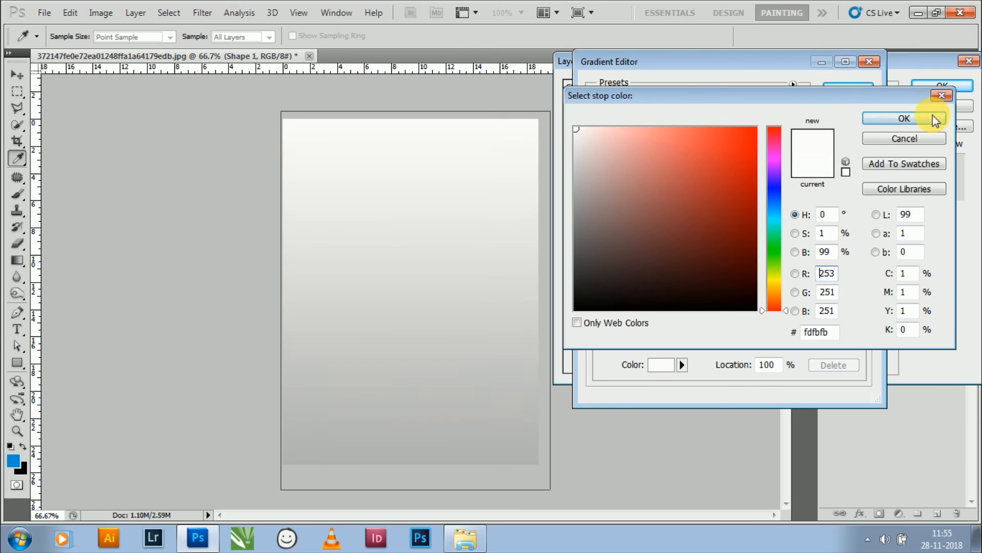
{"action": "left_click", "coordinate": [892, 119]}
{"action": "left_click", "coordinate": [846, 97]}
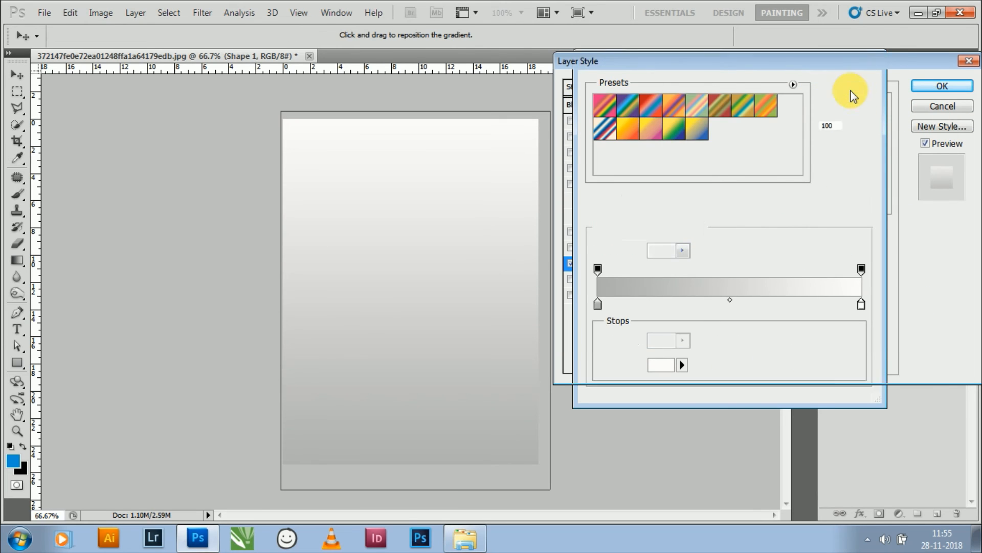
{"action": "left_click", "coordinate": [953, 91]}
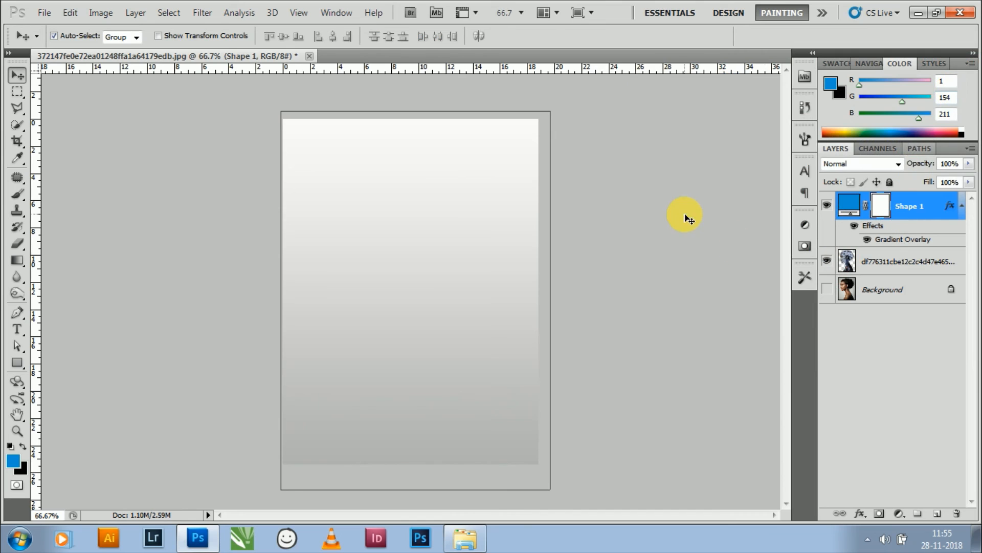
Step: Move the Shape 1 layer beneath the merged portrait layer as its background, and deselect all layers
{"action": "left_click", "coordinate": [685, 213]}
{"action": "left_click_drag", "start_coordinate": [903, 202], "coordinate": [900, 261]}
{"action": "left_click", "coordinate": [662, 376]}
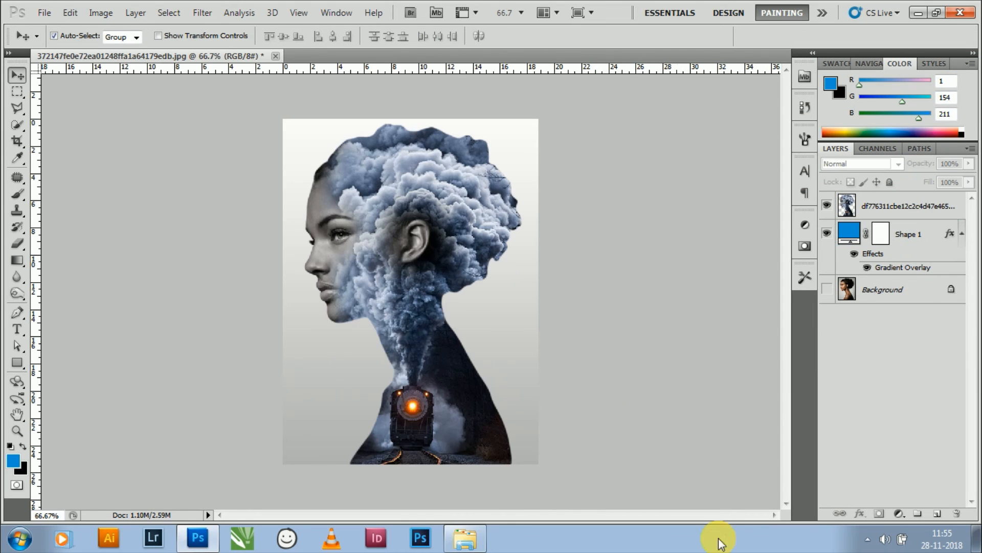
Step: Save a JPEG copy named potomanipulation to the Desktop with quality 12 (Maximum) and the Baseline ("Standard") format option
{"action": "left_click", "coordinate": [41, 13]}
{"action": "left_click", "coordinate": [110, 236]}
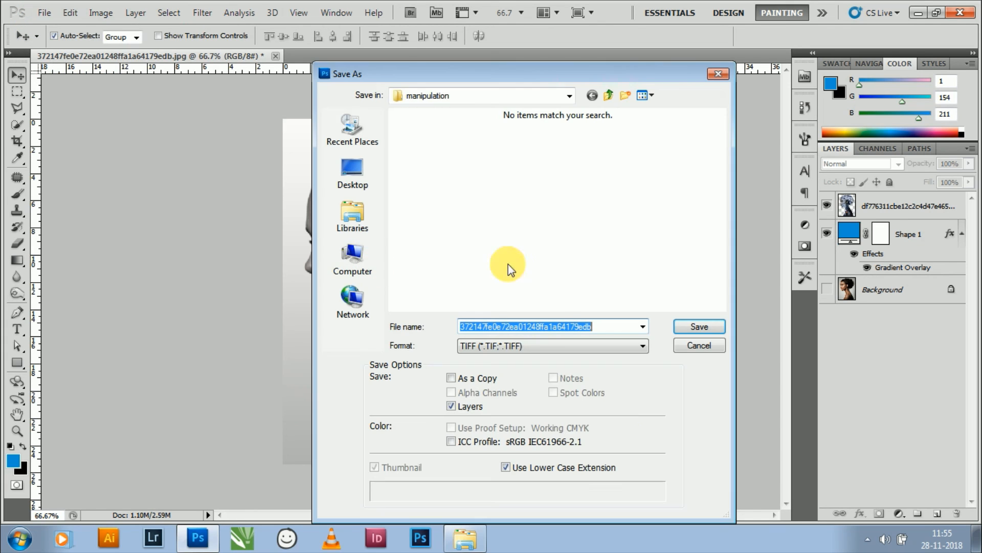
{"action": "left_click", "coordinate": [642, 346]}
{"action": "key", "text": "j"}
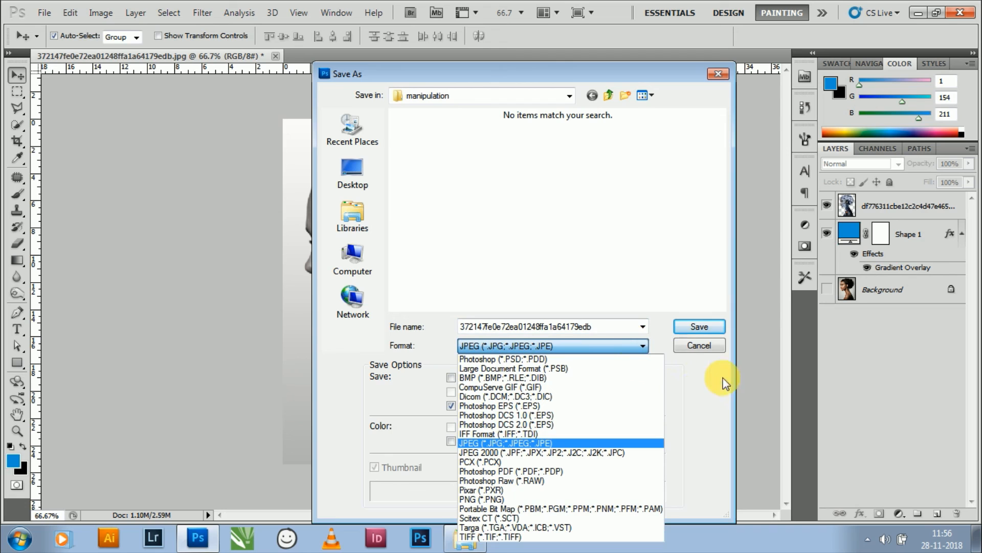
{"action": "key", "text": "Return"}
{"action": "double_click", "coordinate": [613, 331]}
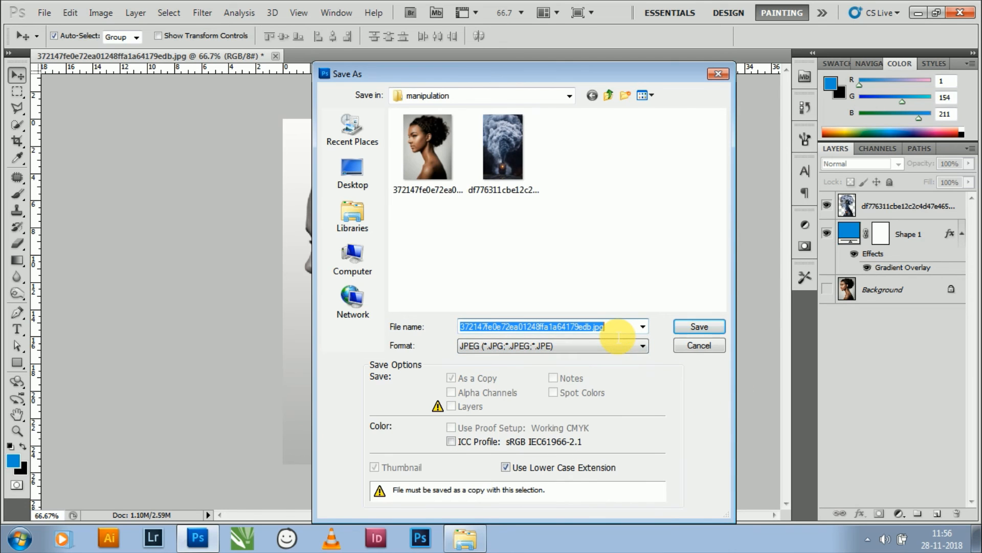
{"action": "type", "text": "potomanipulat"}
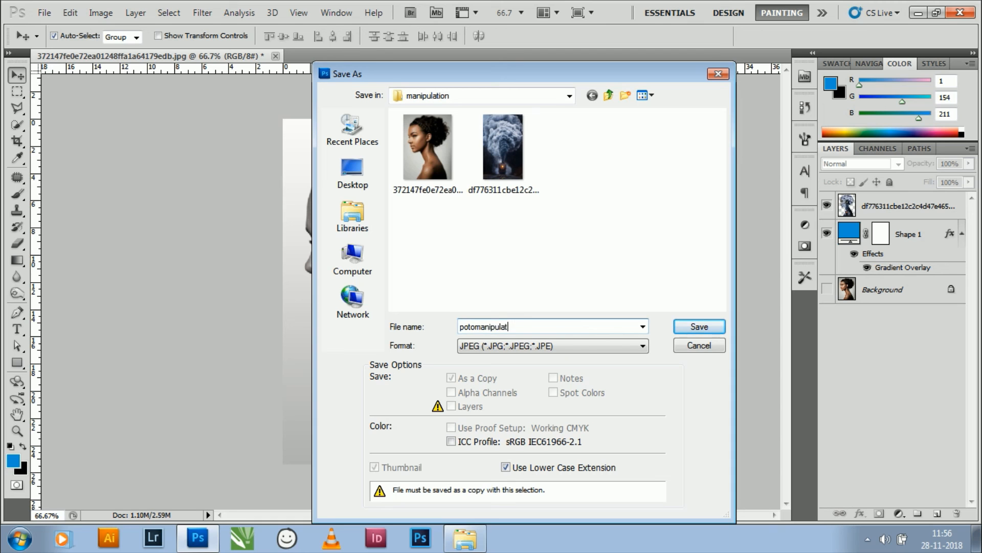
{"action": "type", "text": "ion"}
{"action": "left_click", "coordinate": [352, 176]}
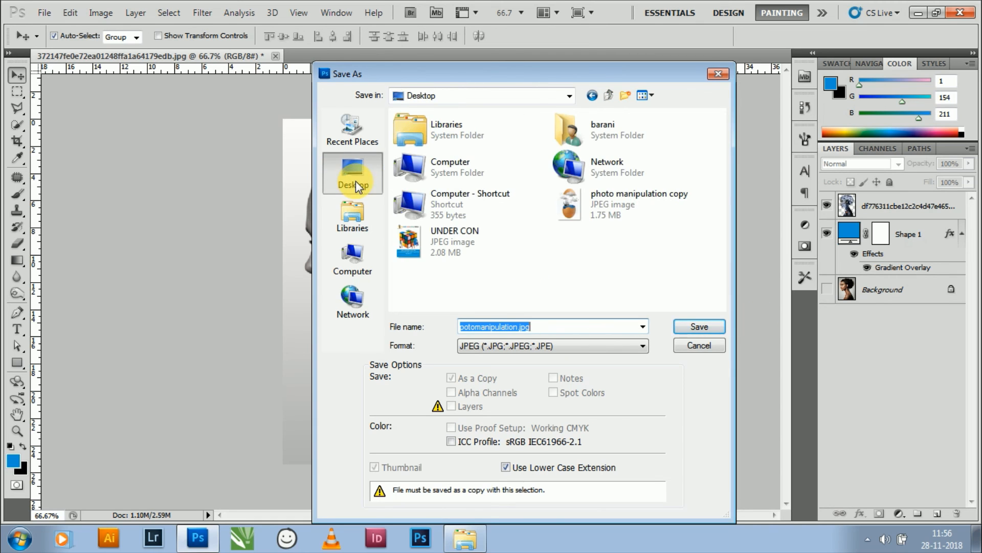
{"action": "left_click", "coordinate": [700, 328]}
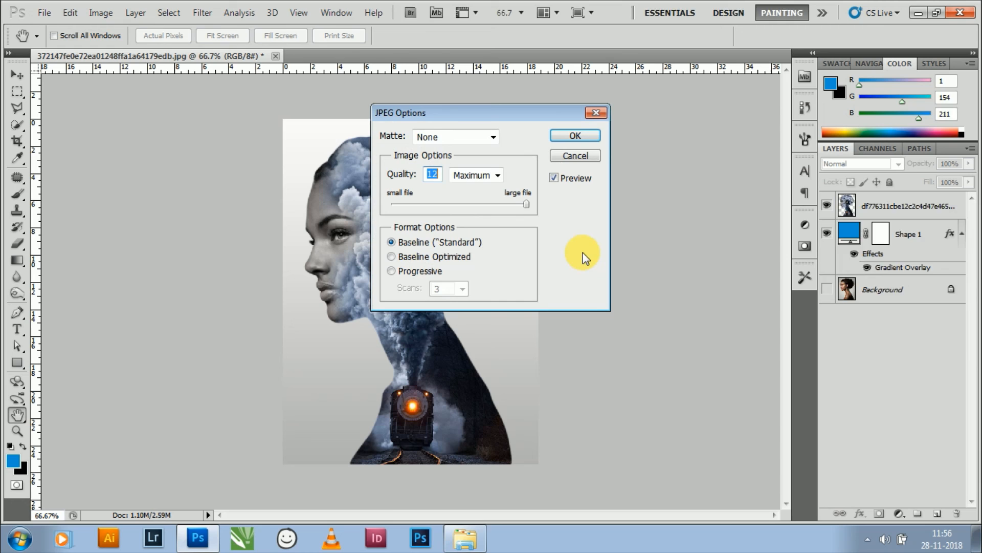
{"action": "left_click", "coordinate": [584, 137]}
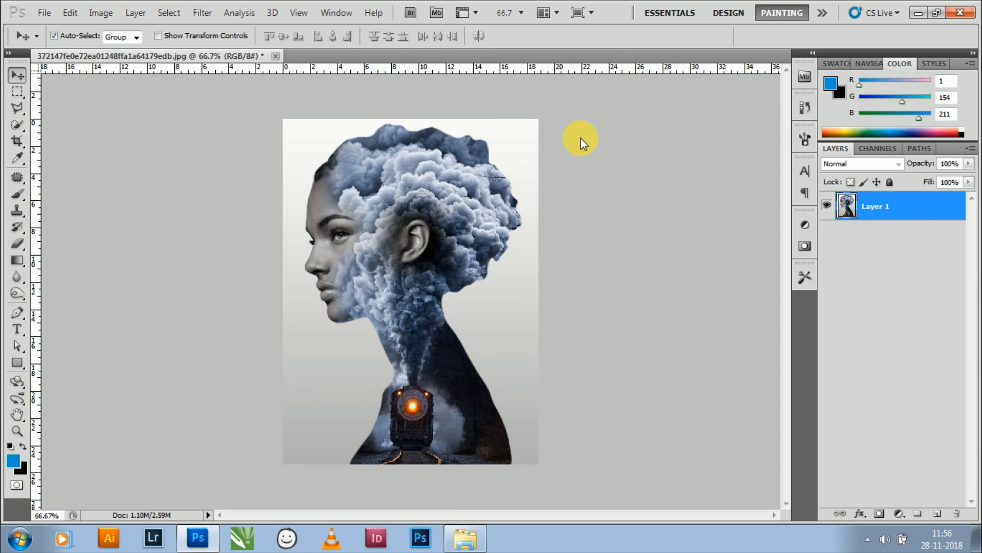
Step: Switch to the desktop and open the saved potomanipulation image in Windows Photo Viewer
{"action": "left_click", "coordinate": [918, 13]}
{"action": "left_click", "coordinate": [937, 5]}
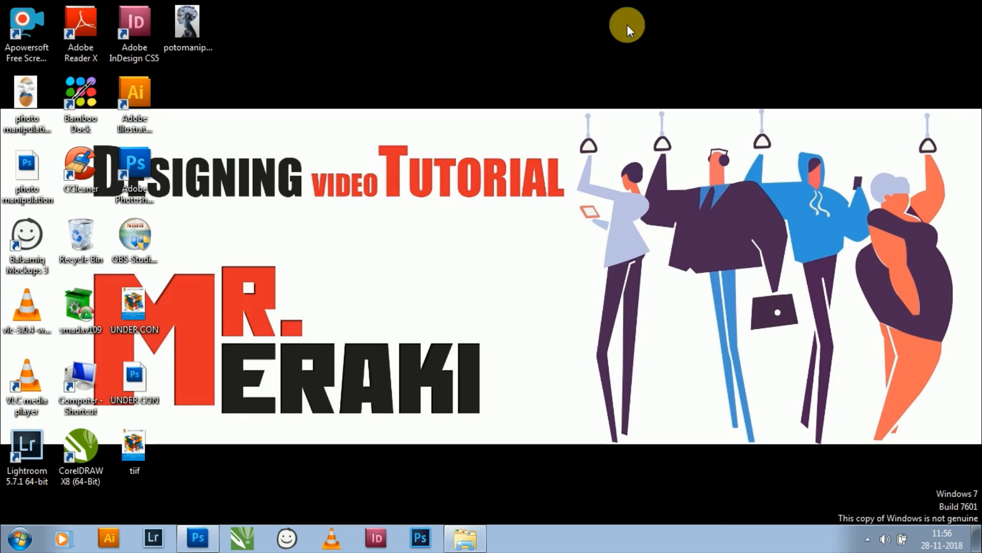
{"action": "double_click", "coordinate": [195, 23]}
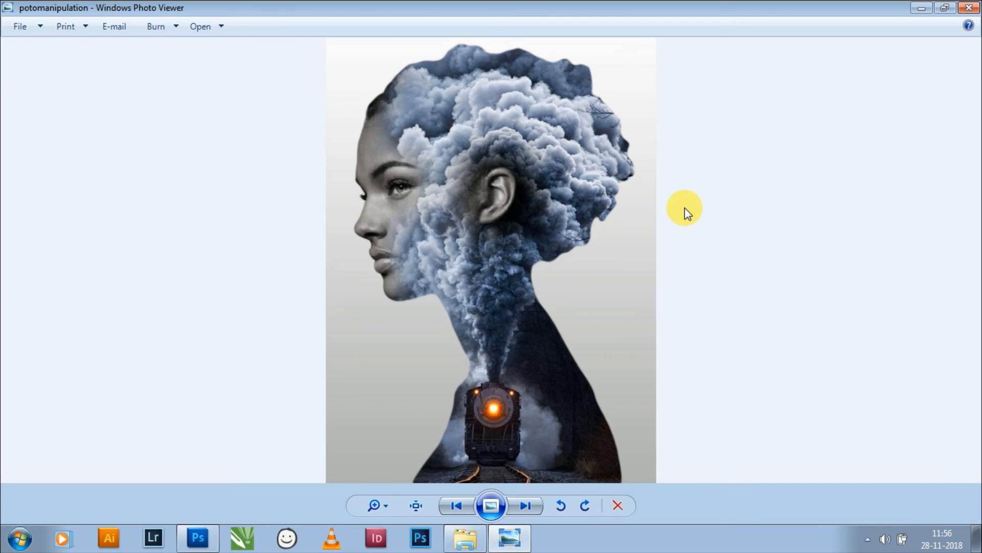